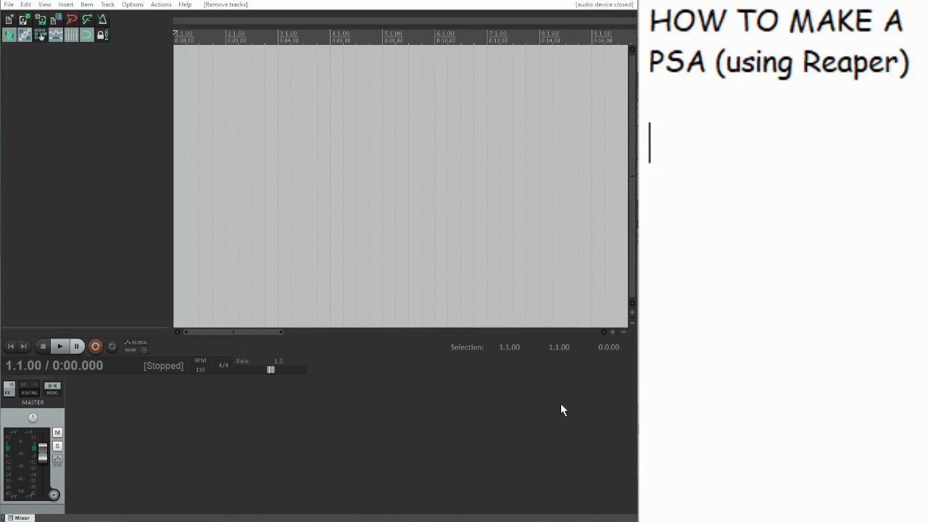
Add the lines "what", "where", "when" and "who" to the PSA notes, followed by a blank line and "station ID".
text(what)
key(Return)
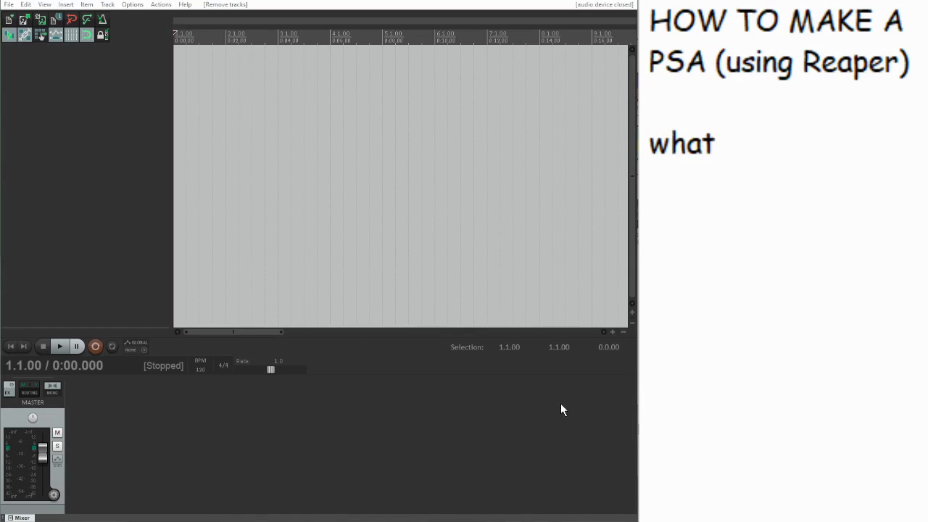
text(where)
key(Return)
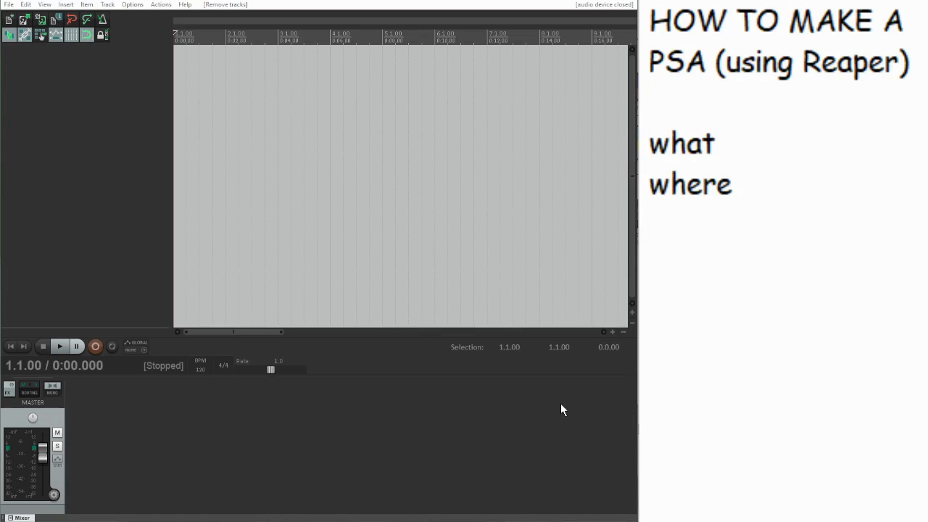
text(when)
key(Return)
text(who)
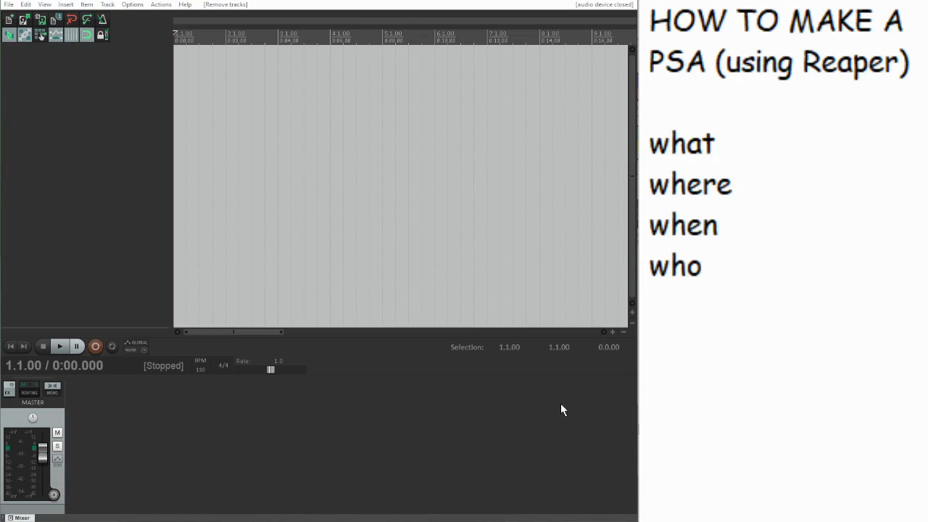
key(Return)
key(Return)
text(station ID)
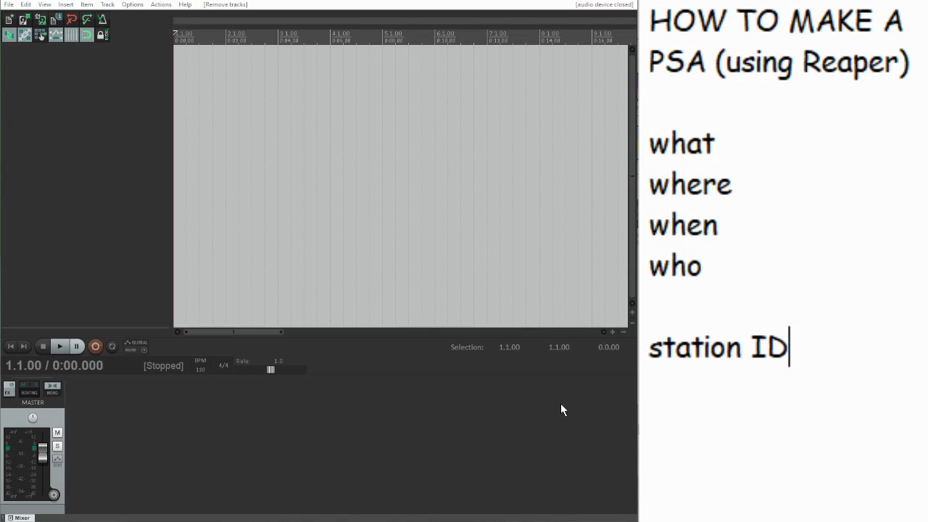
In Reaper, configure the audio device with WaveOut, Microphone (USB Audio CODEC) as input and Speakers (USB Audio CODEC) as output.
click(560, 417)
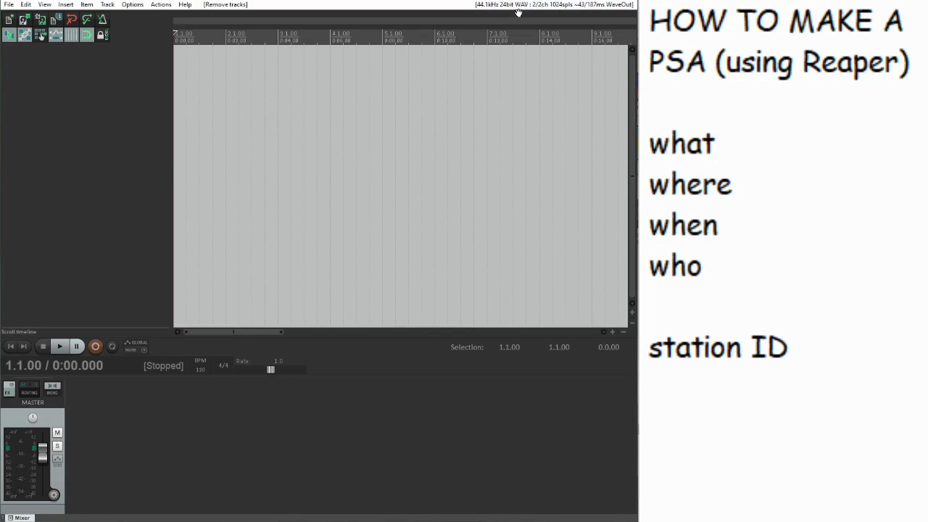
click(524, 7)
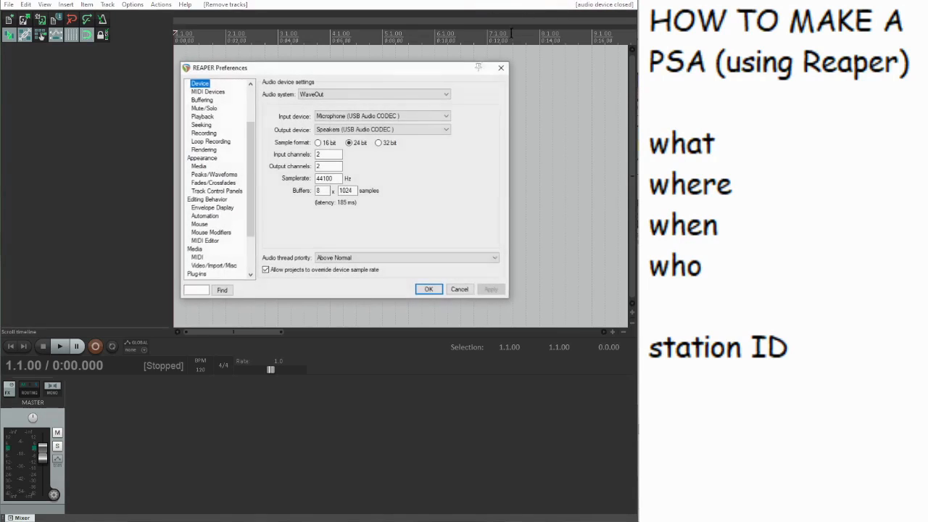
click(424, 95)
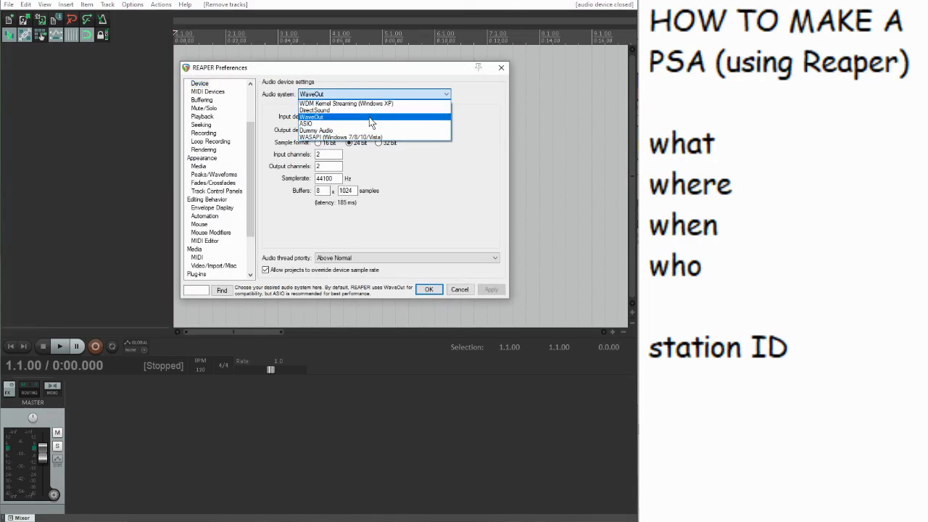
click(447, 117)
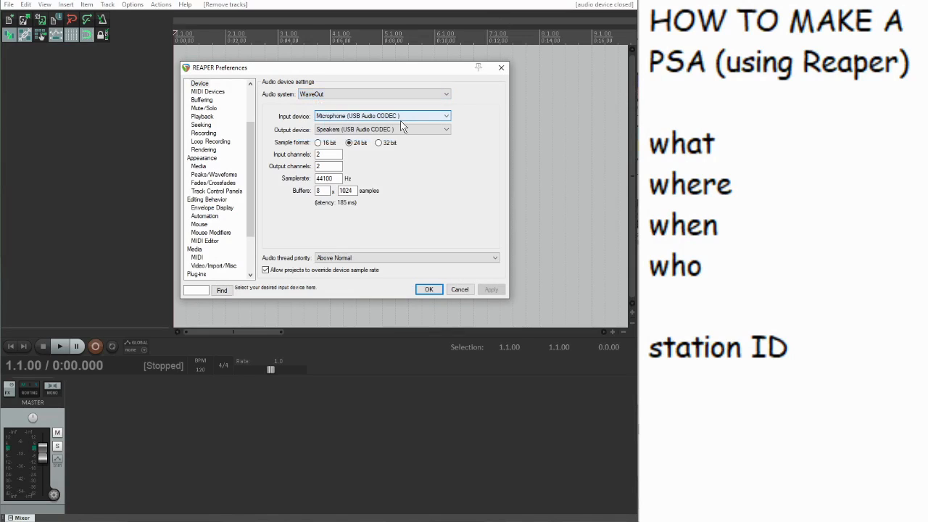
click(398, 118)
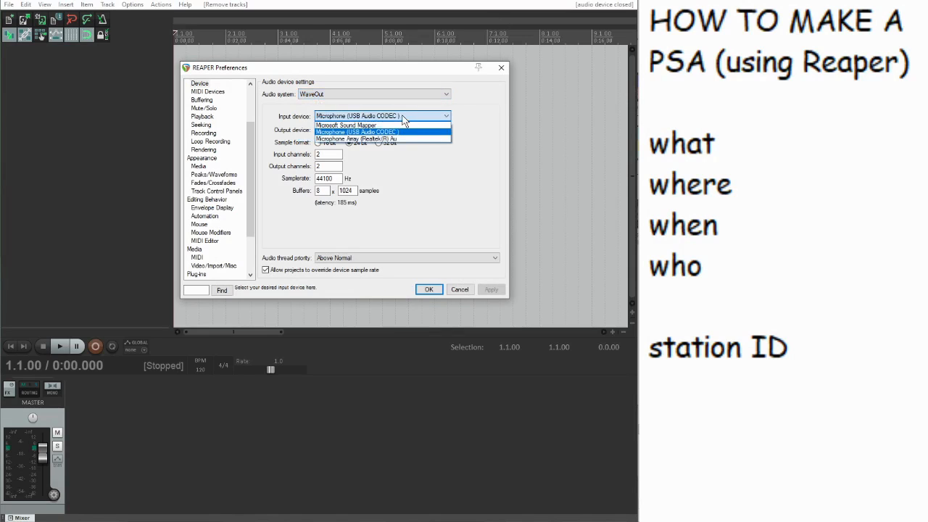
click(446, 133)
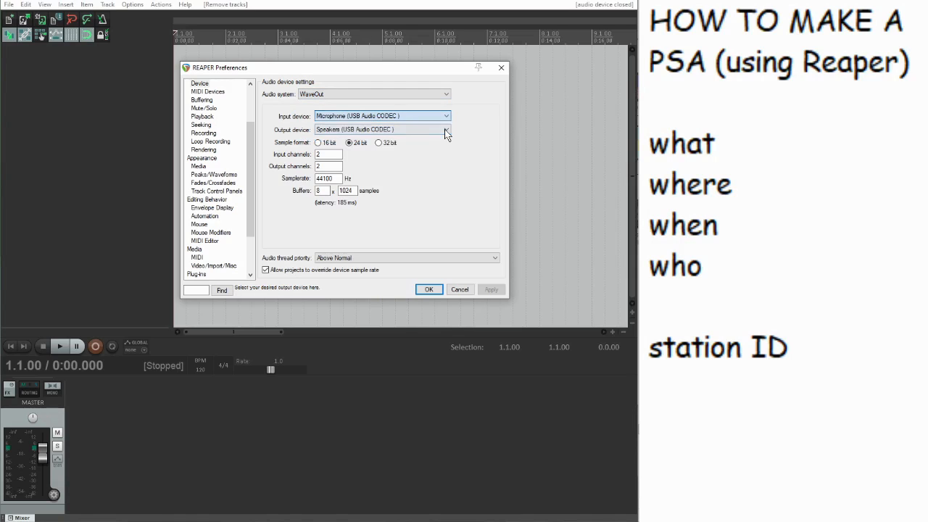
click(435, 130)
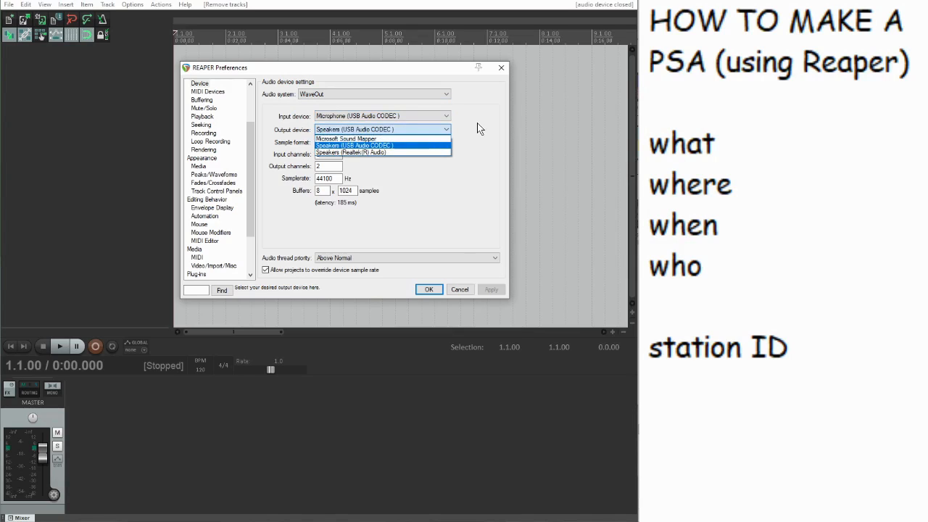
click(473, 138)
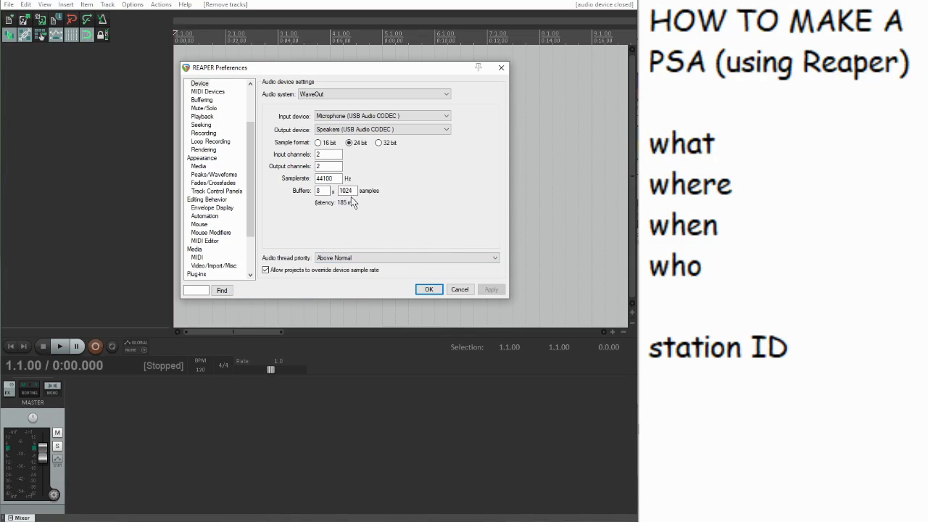
click(428, 289)
Add a new track to the empty project.
click(325, 171)
key(Home)
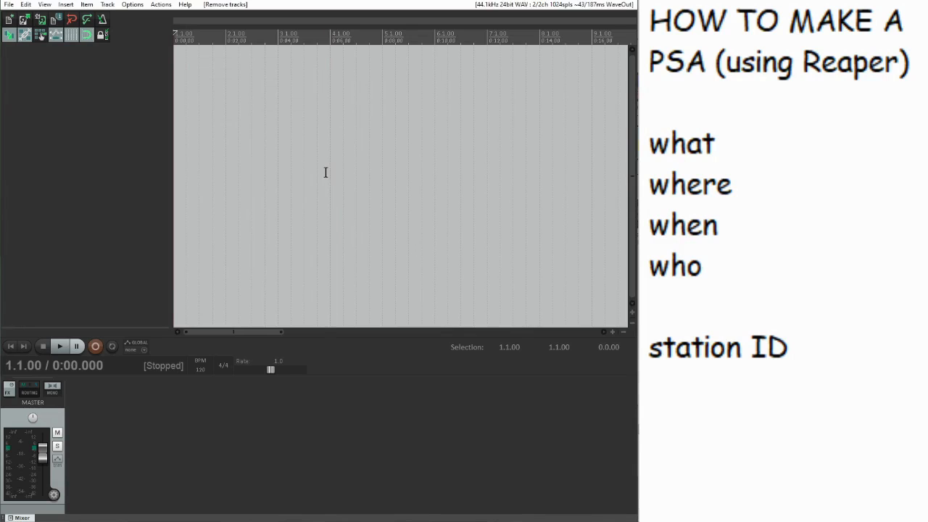
click(251, 84)
key(Home)
key(ctrl+t)
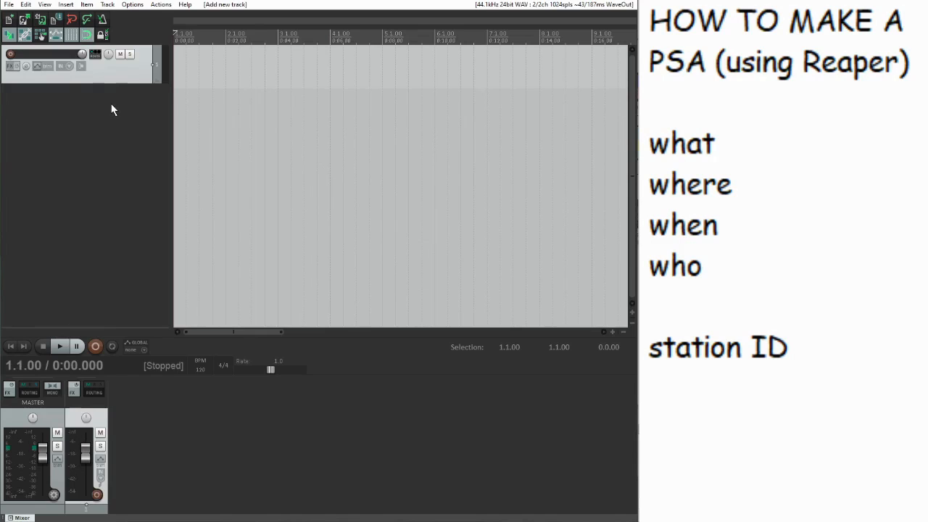
Set the new track's recording input to the mono Left channel.
scroll(111, 104, up, 6)
scroll(111, 104, down, 1)
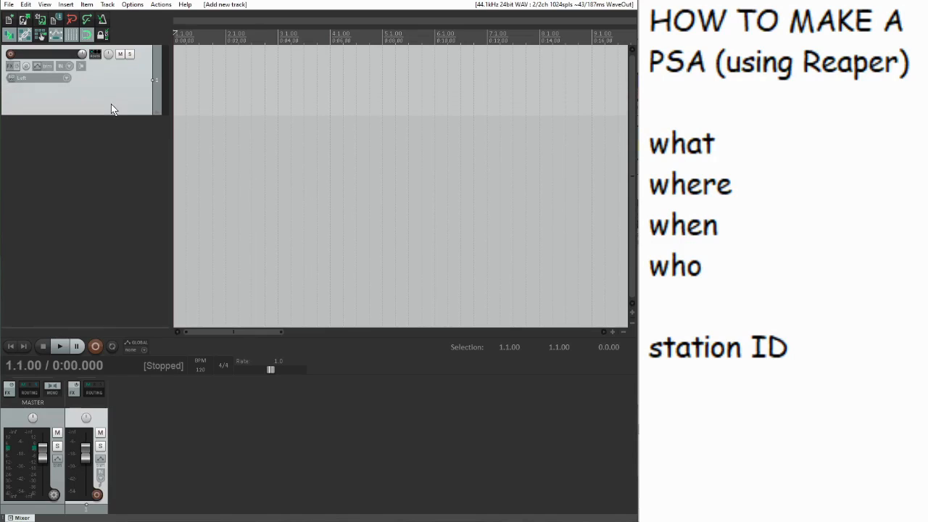
scroll(111, 109, down, 3)
scroll(105, 90, up, 4)
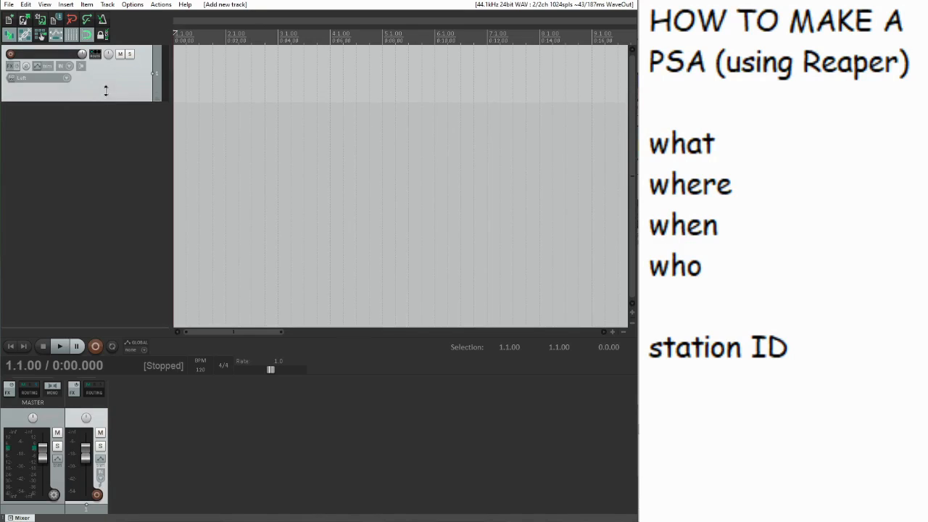
scroll(106, 90, down, 2)
scroll(106, 89, up, 1)
scroll(105, 90, down, 1)
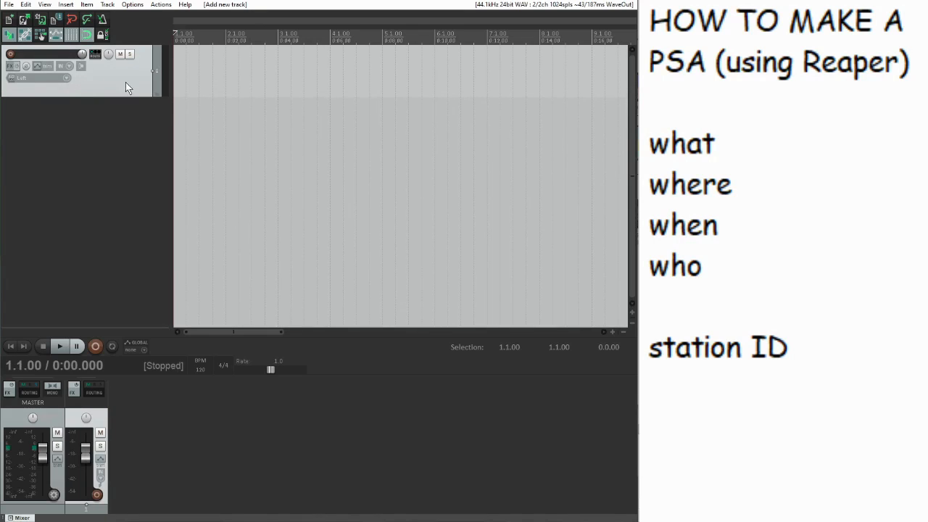
click(66, 79)
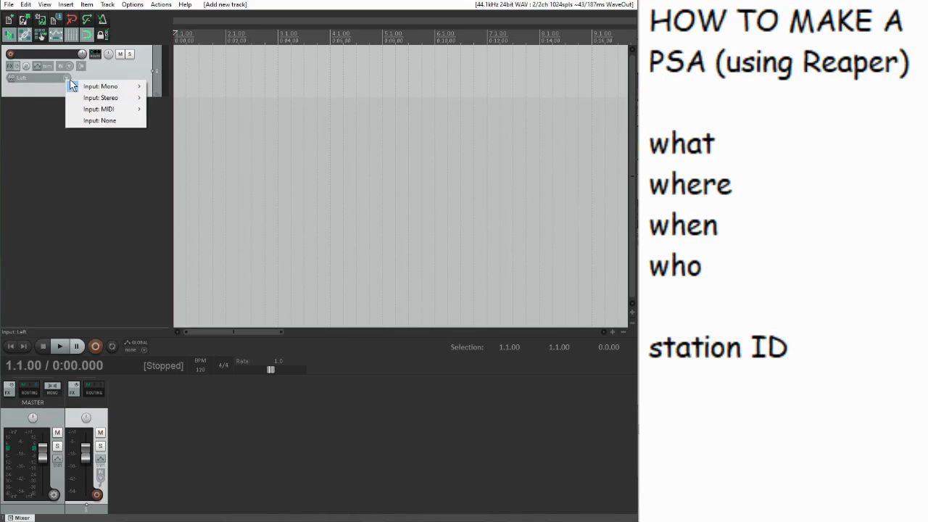
mouse_move(90, 87)
click(167, 87)
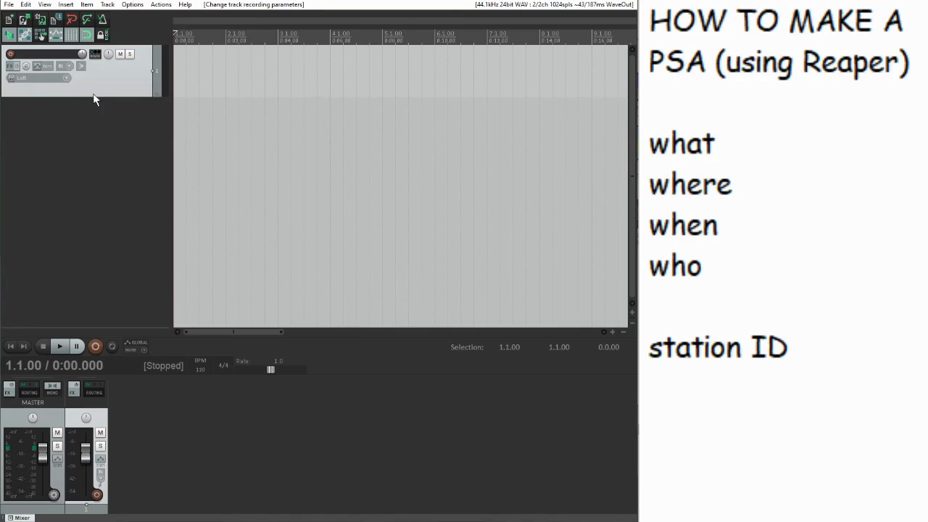
click(68, 79)
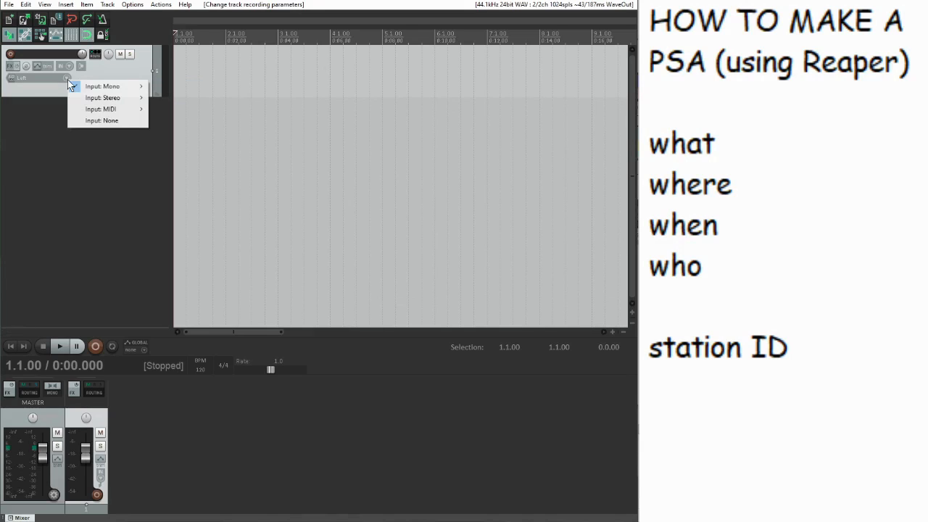
mouse_move(89, 89)
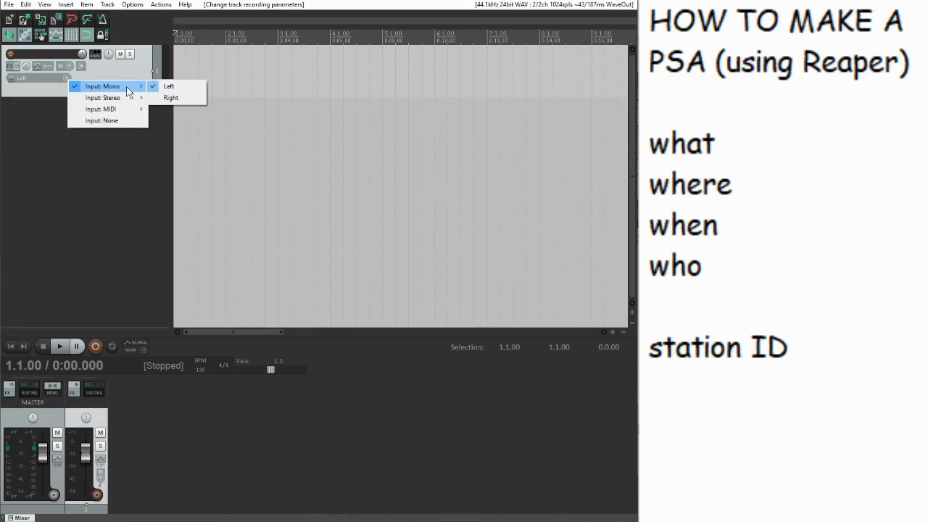
mouse_move(123, 99)
click(38, 124)
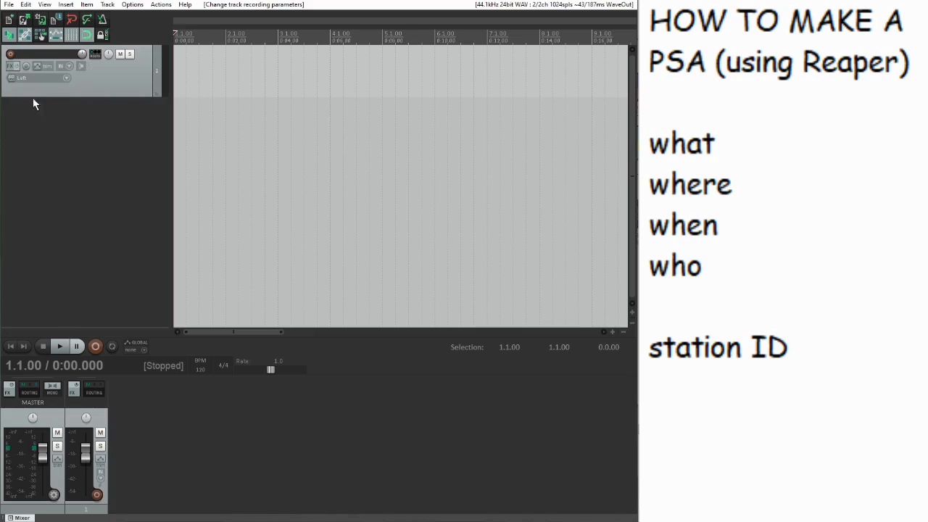
Arm the track for recording and turn off its input monitoring.
click(10, 54)
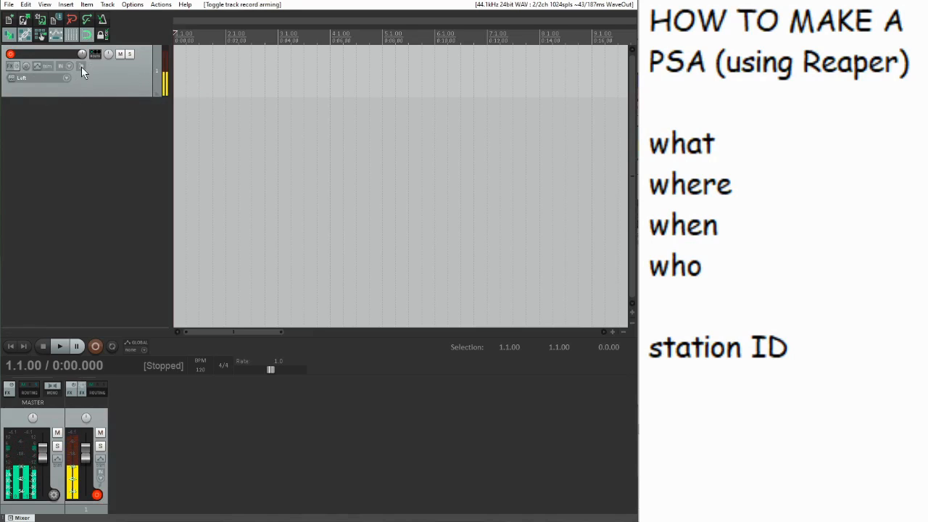
click(109, 54)
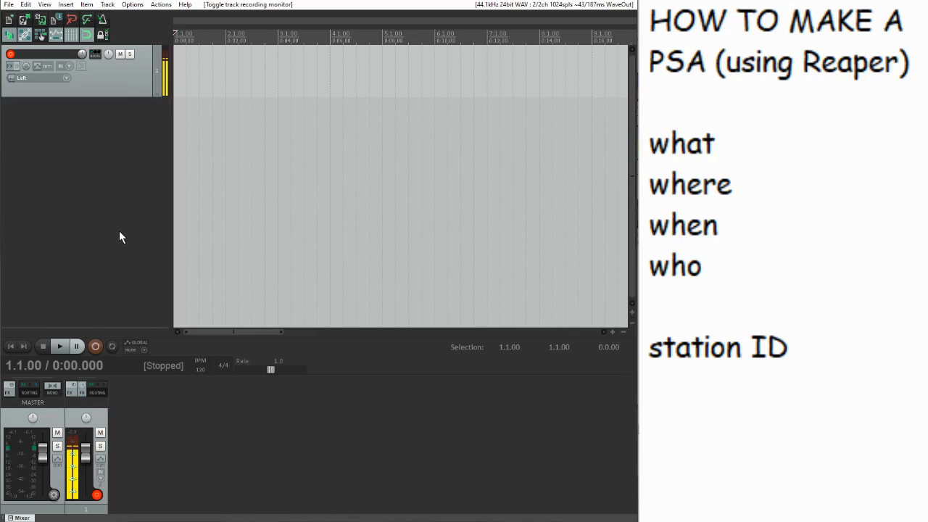
Record a test take about 7 seconds long on the armed track and delete its recorded file.
key(ctrl+r)
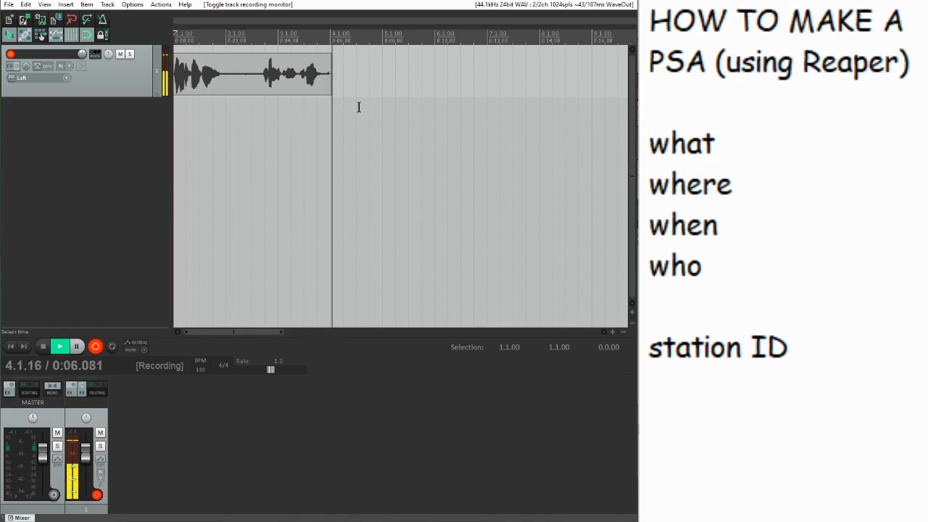
key(space)
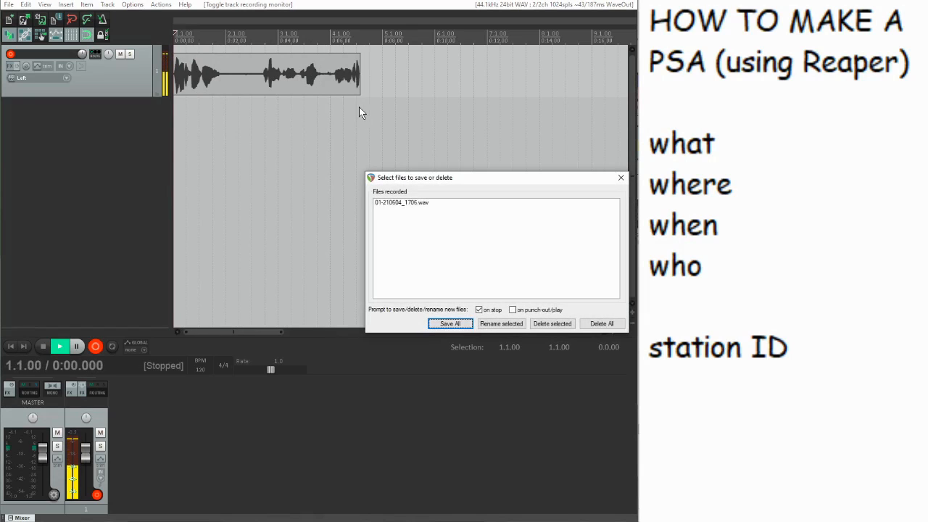
drag(450, 178, 366, 143)
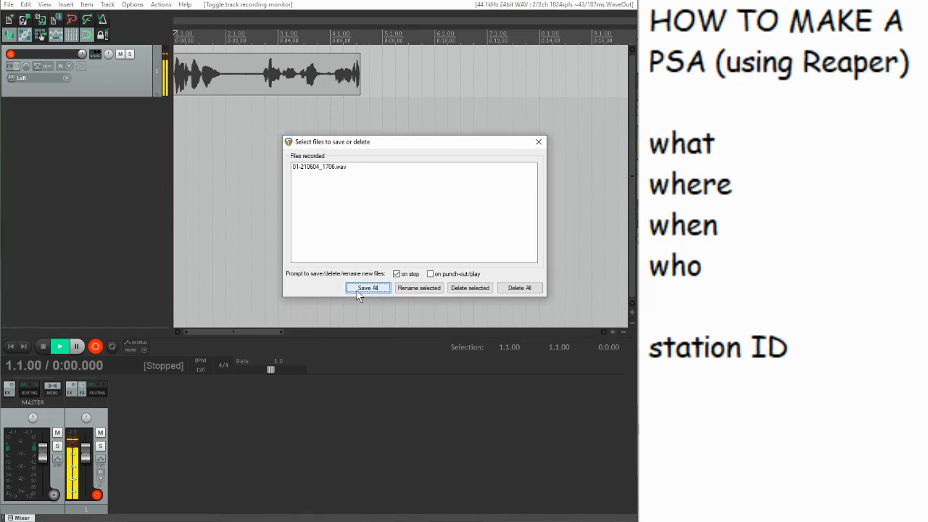
click(521, 289)
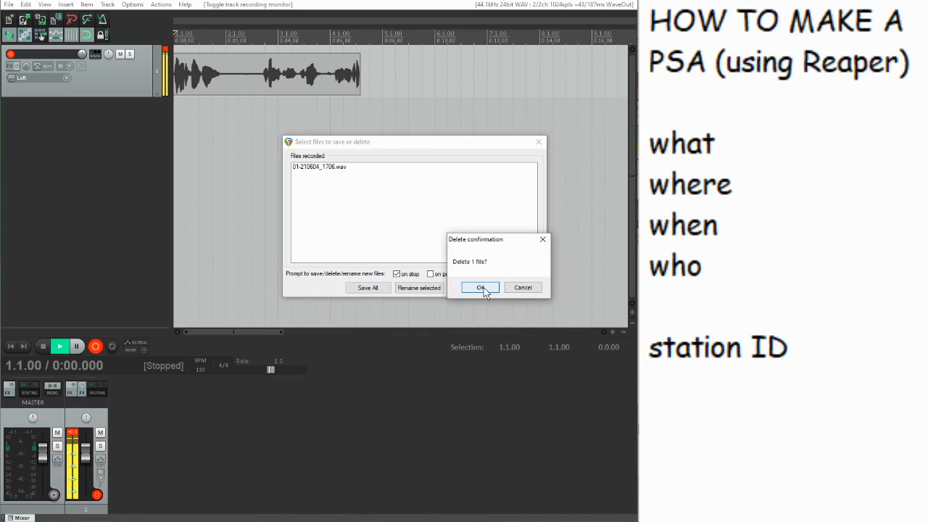
click(481, 288)
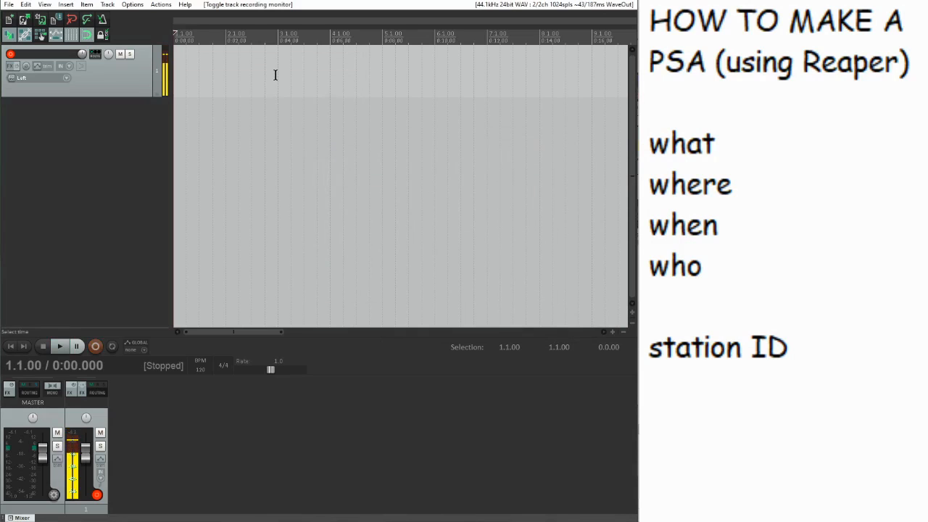
Record a voice take about 21 seconds long from the start of the timeline and save its file.
key(ctrl+r)
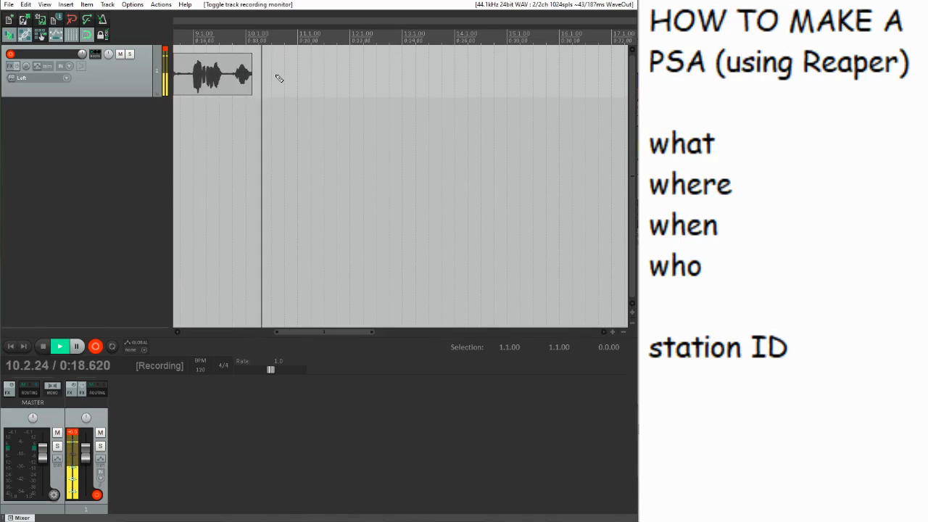
key(space)
key(Return)
scroll(278, 80, down, 3)
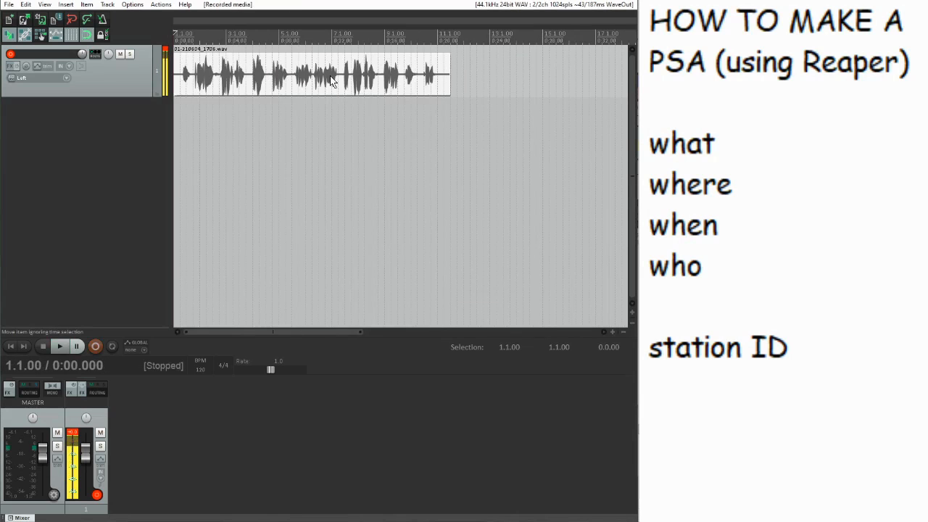
Record and save a second take about 3.5 seconds long on the same track, starting at 12.2.00 after the first clip.
click(455, 48)
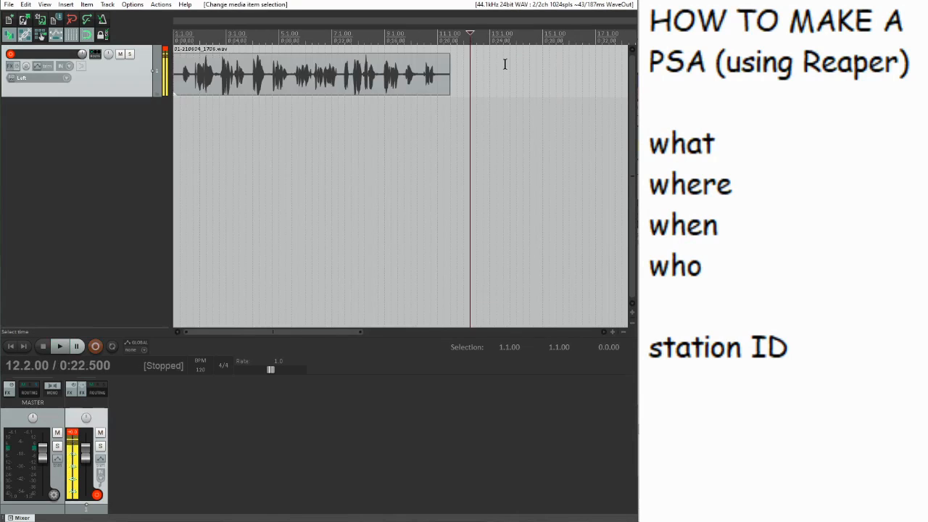
scroll(544, 98, up, 2)
scroll(508, 101, down, 3)
key(ctrl+r)
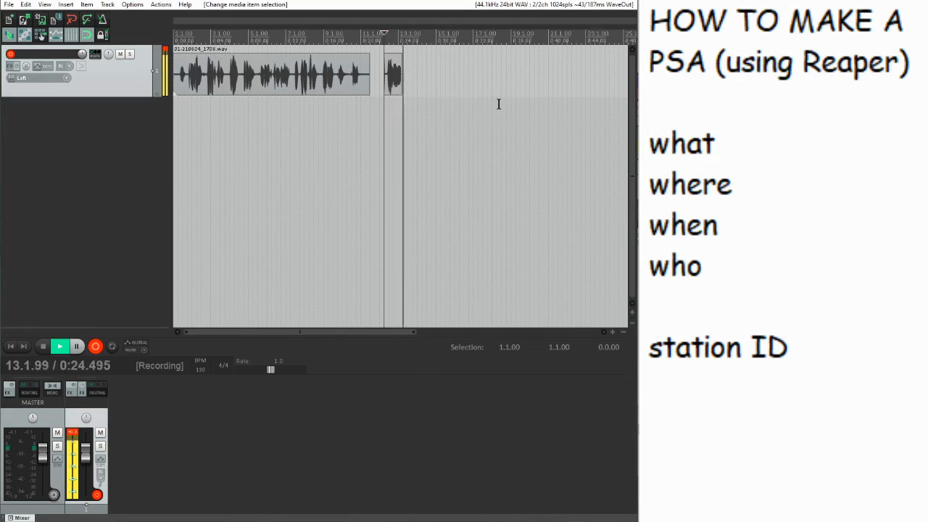
key(space)
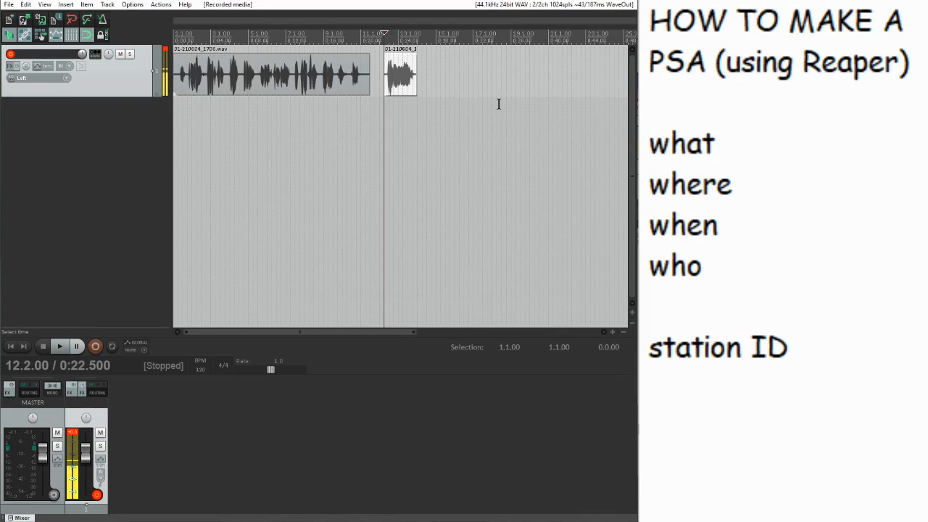
scroll(497, 102, up, 1)
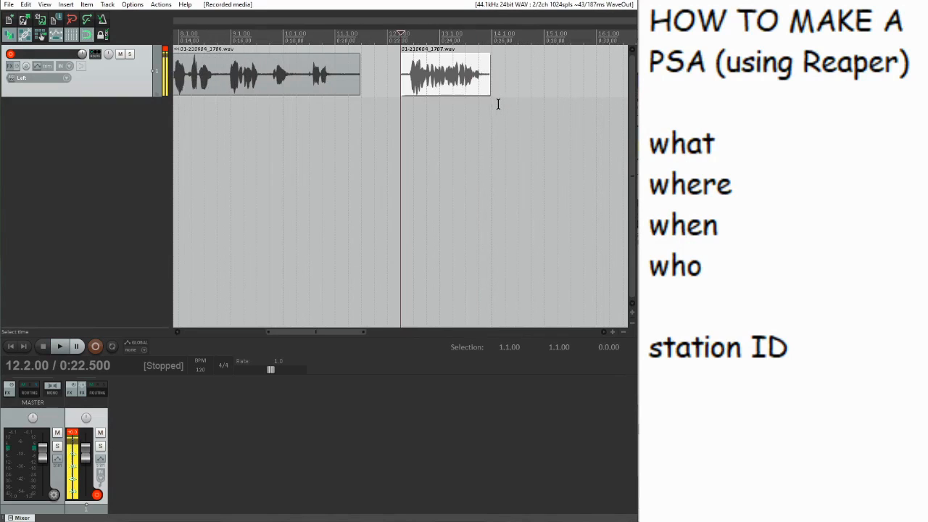
Play back the opening of the first voice clip from the start of the timeline.
scroll(497, 102, down, 1)
scroll(468, 106, up, 1)
key(Home)
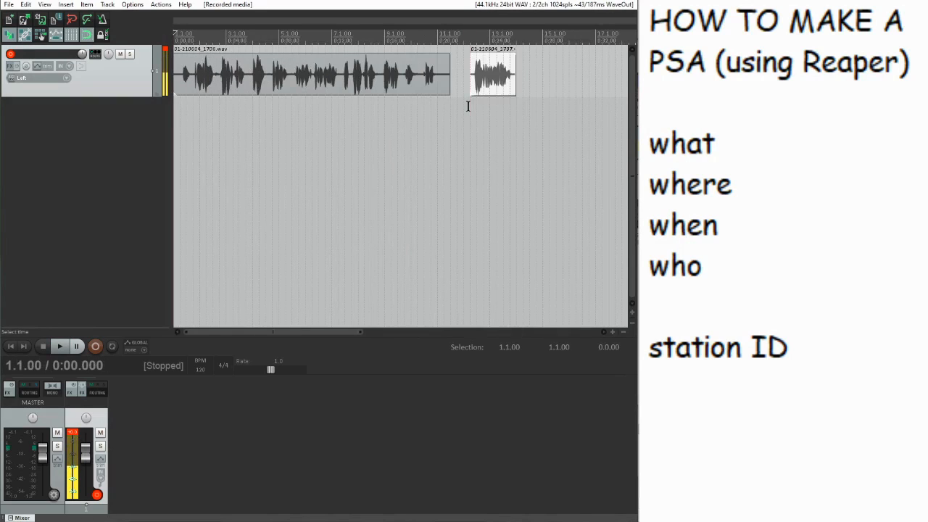
mouse_move(332, 80)
mouse_down()
mouse_move(342, 97)
mouse_move(329, 88)
mouse_up()
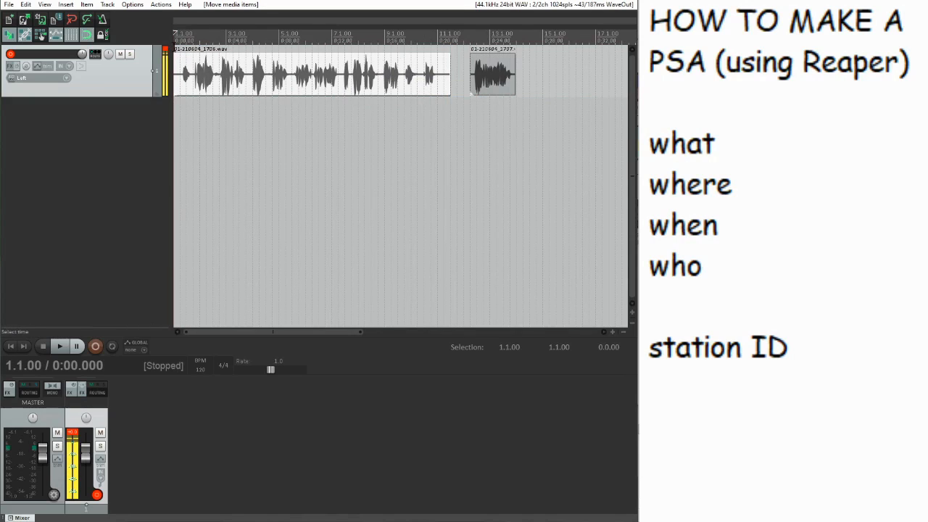
key(space)
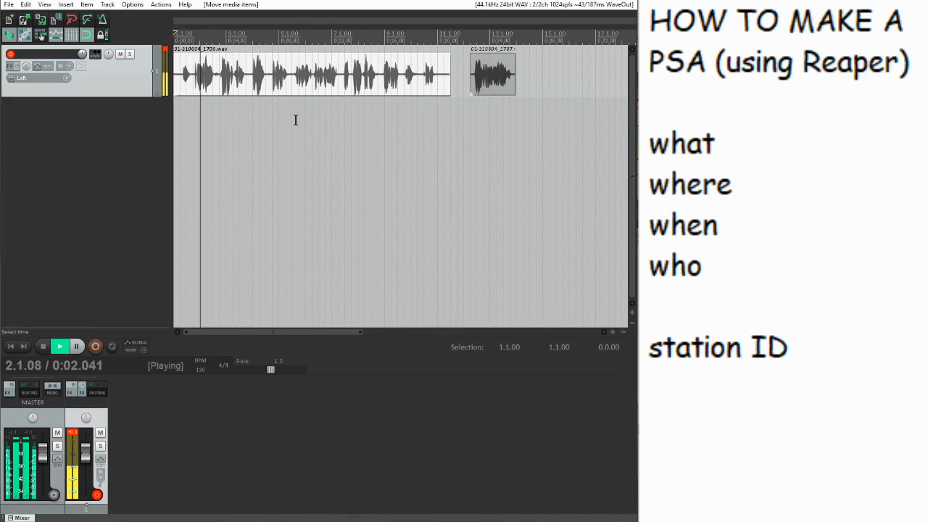
scroll(323, 147, up, 2)
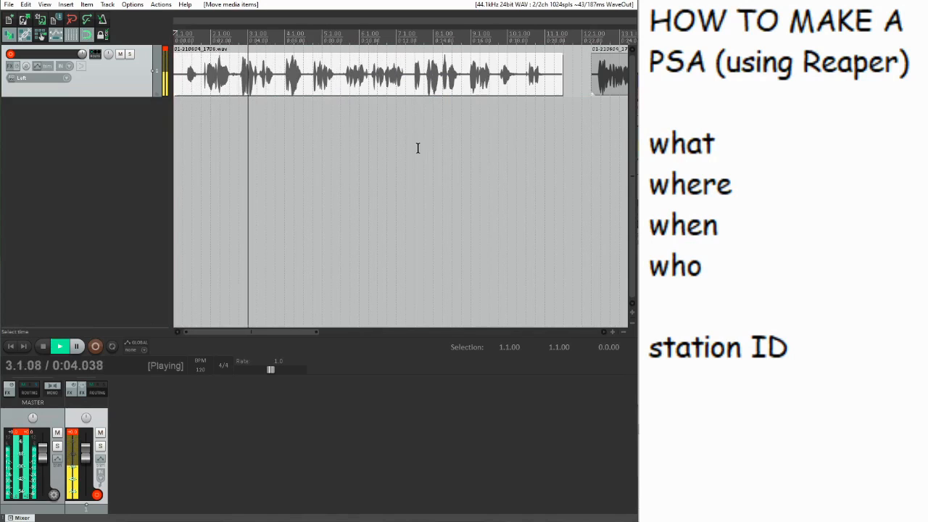
key(space)
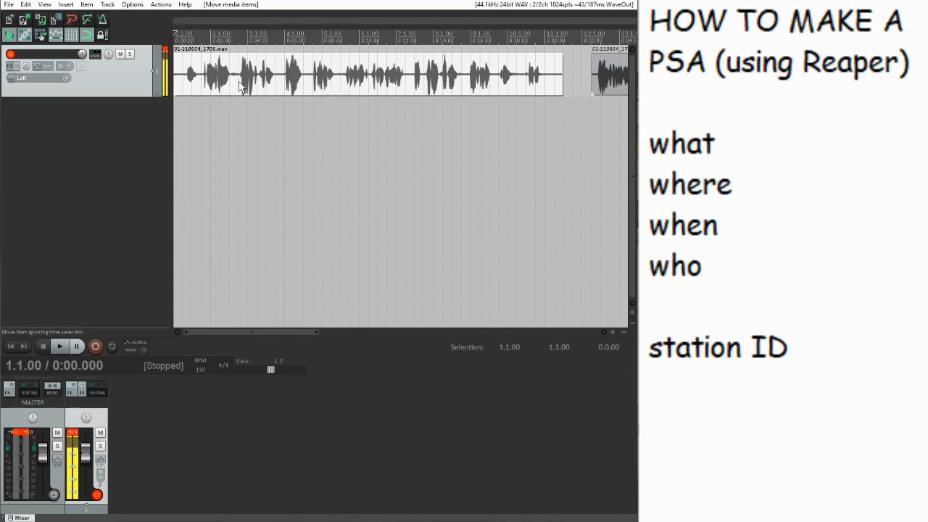
Try splitting the first clip at 2.4.00 and deleting the piece before the cut.
click(238, 89)
scroll(303, 100, up, 3)
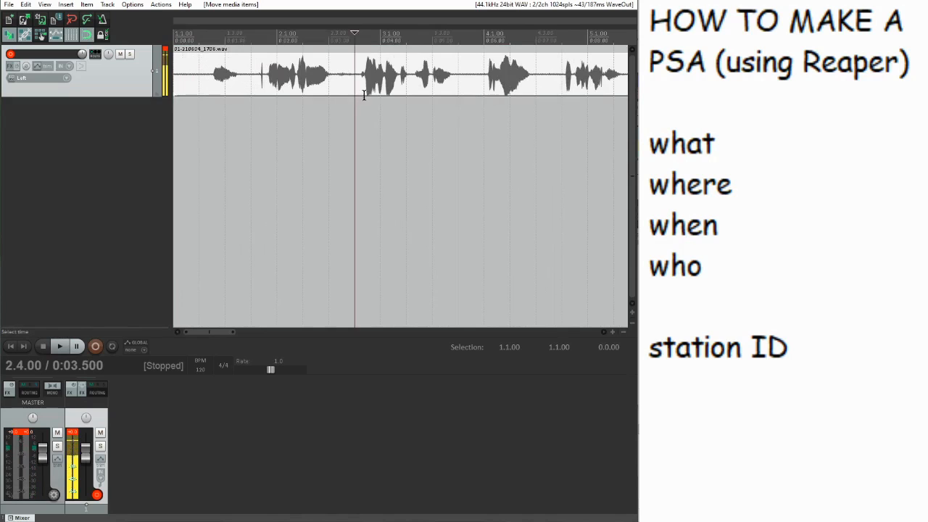
key(space)
key(space)
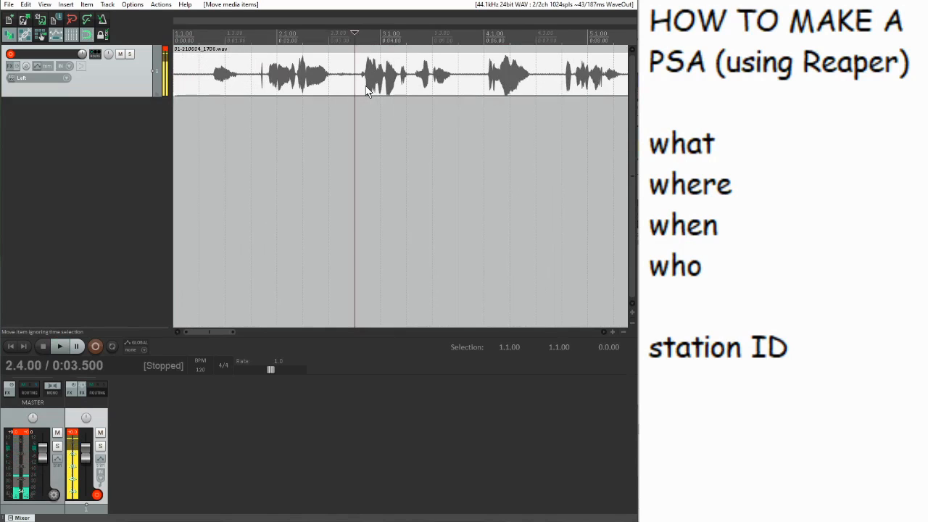
scroll(366, 90, down, 3)
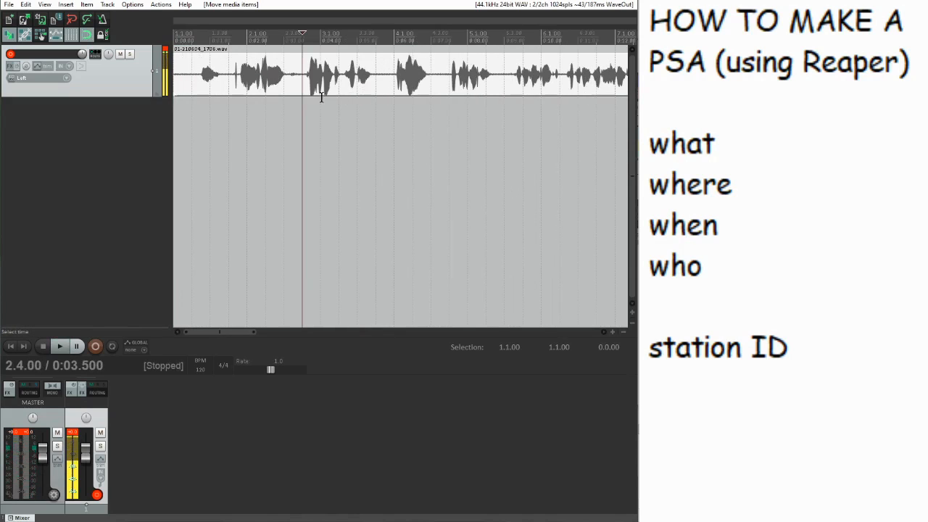
scroll(352, 89, up, 3)
scroll(352, 91, up, 2)
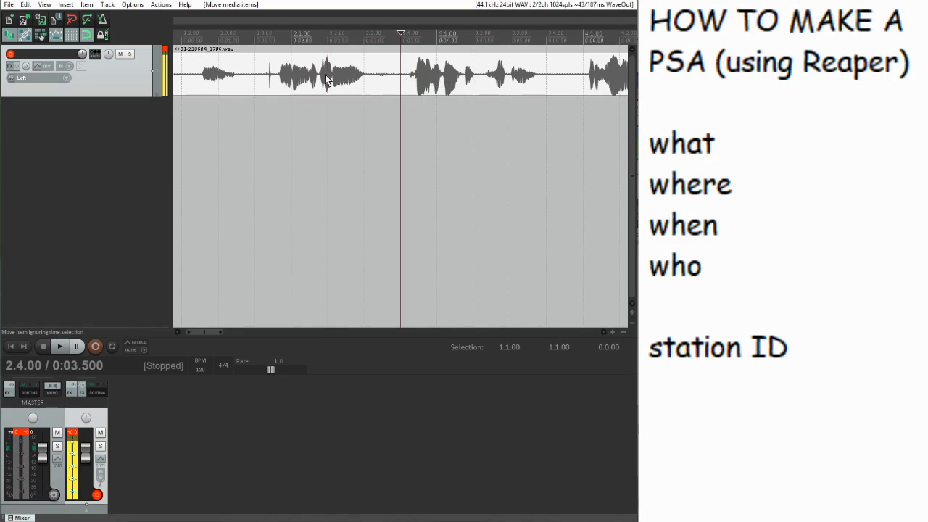
key(s)
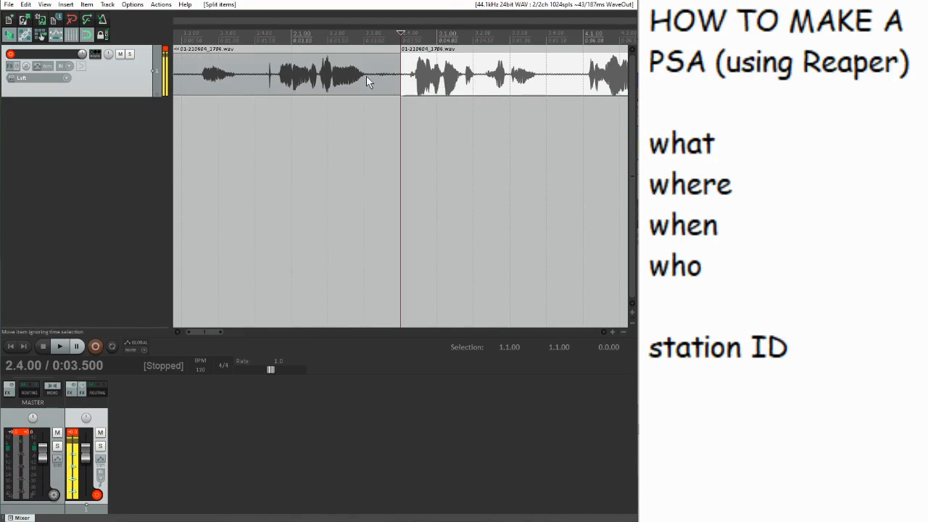
click(365, 80)
key(Delete)
Undo the deletion and the split at 2.4.00 so the first clip is whole again.
key(ctrl+z)
key(ctrl+z)
key(ctrl+z)
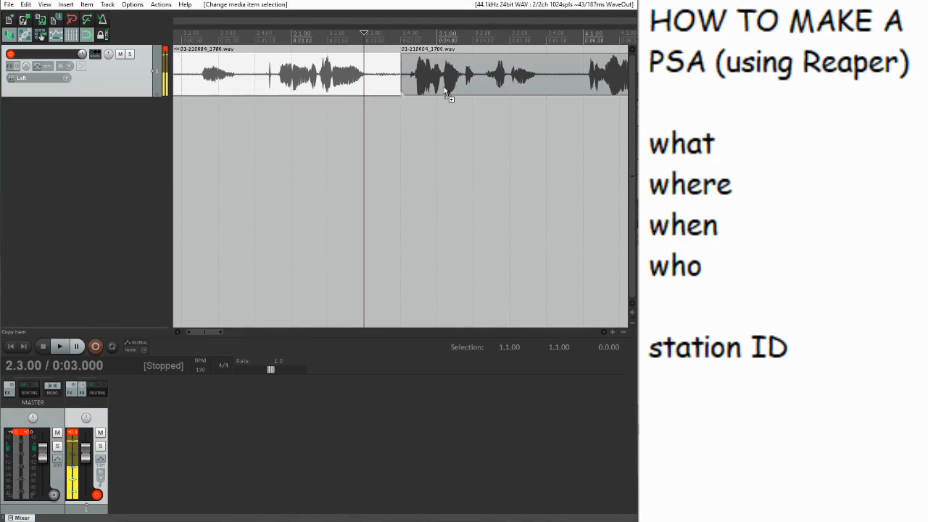
Trim about 3.5 s off the beginning of the first clip and move the clip to the start of the timeline.
scroll(398, 89, down, 2)
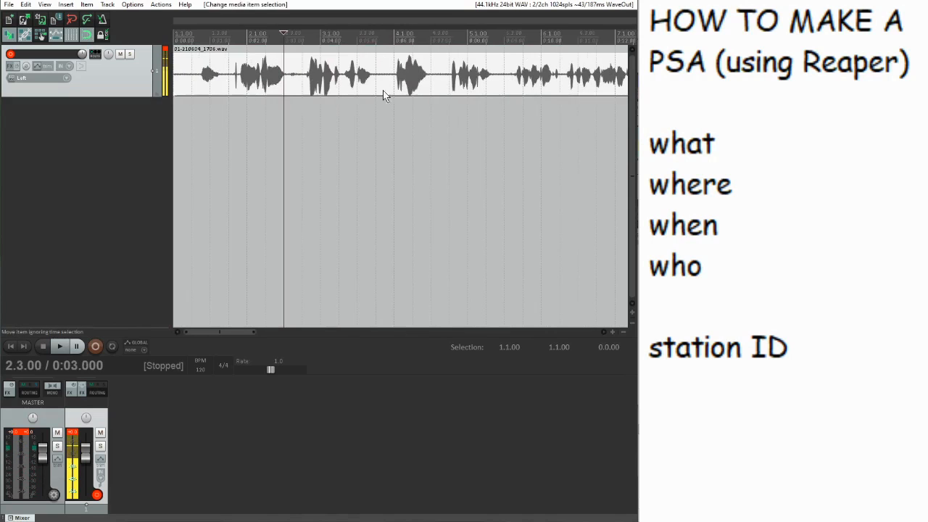
drag(182, 78, 246, 85)
drag(408, 84, 307, 88)
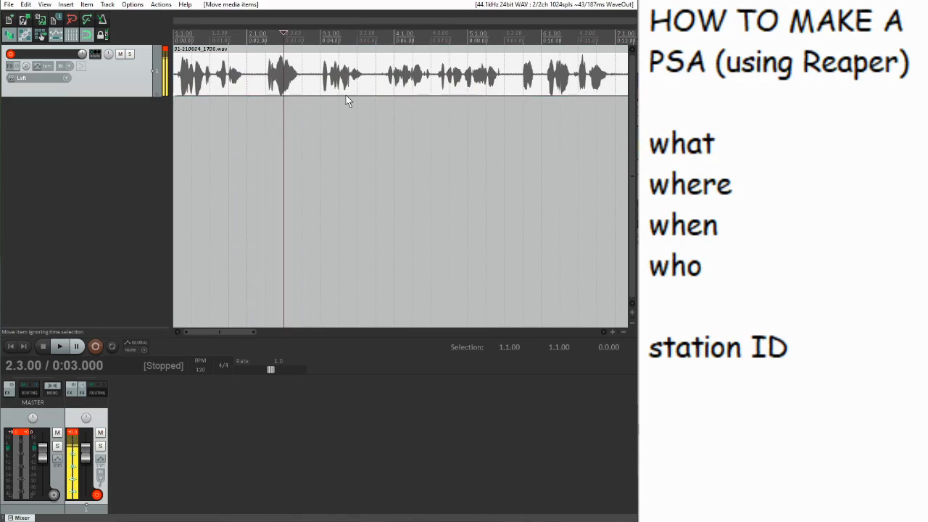
Try splitting the first clip at 2.3.00, 4.2.00 and 5.3.00.
key(s)
click(420, 88)
key(s)
click(497, 85)
key(s)
Undo the three splits in the first clip.
key(ctrl+z)
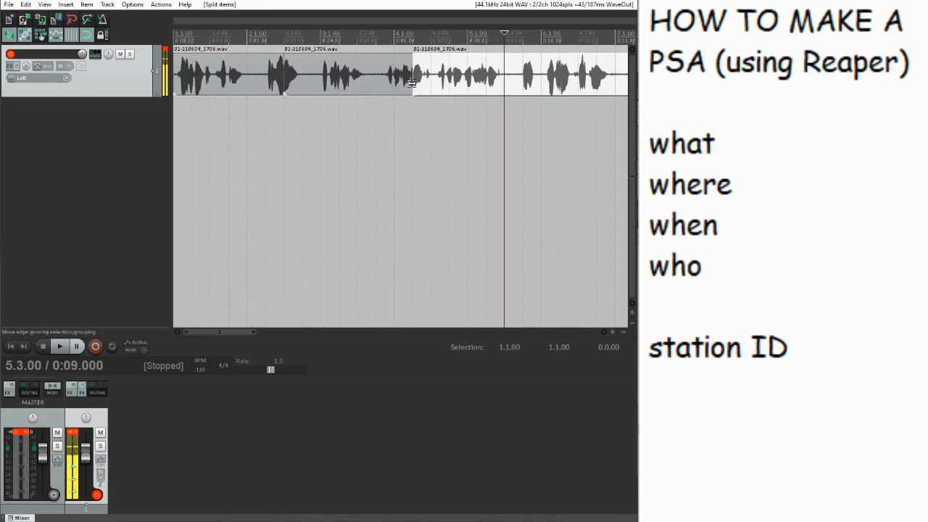
key(ctrl+z)
key(ctrl+z)
Return to the start of the timeline and reduce the fade-in at the beginning of the first clip to zero length.
key(Home)
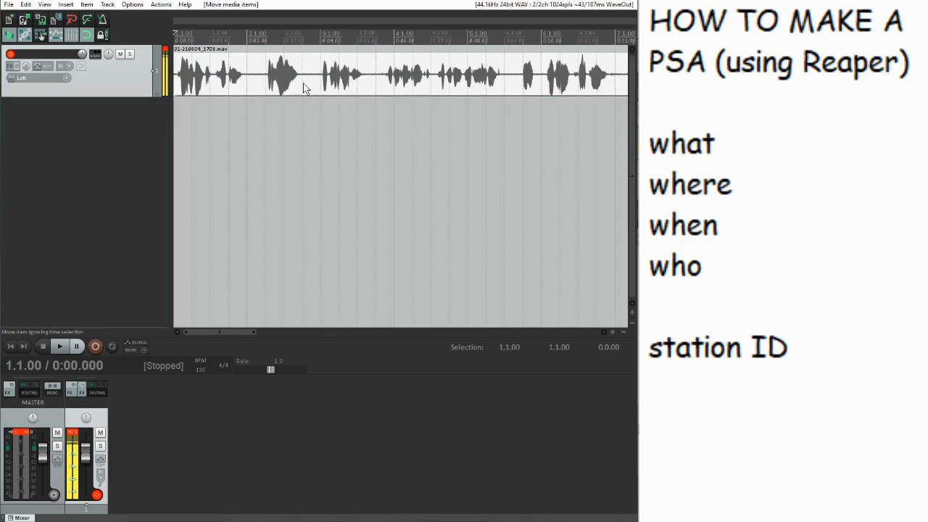
scroll(303, 85, up, 3)
scroll(301, 86, up, 3)
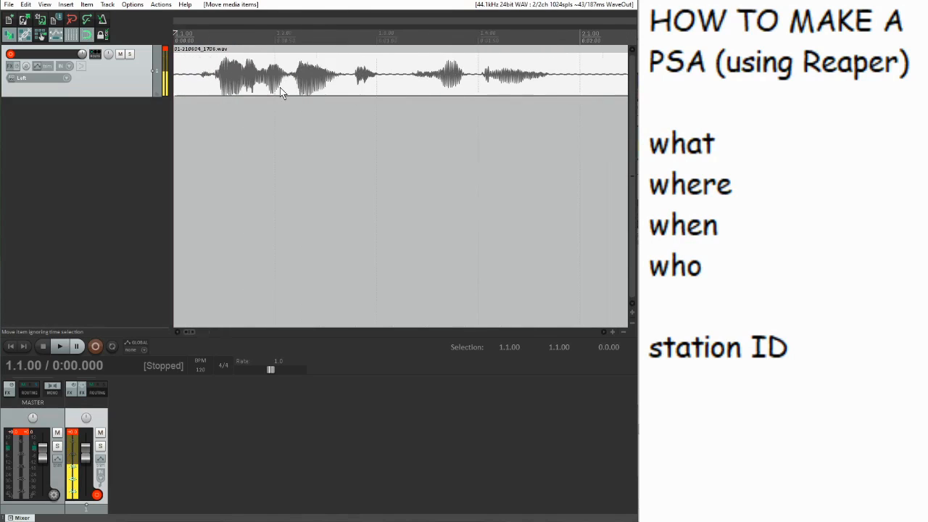
scroll(281, 92, up, 3)
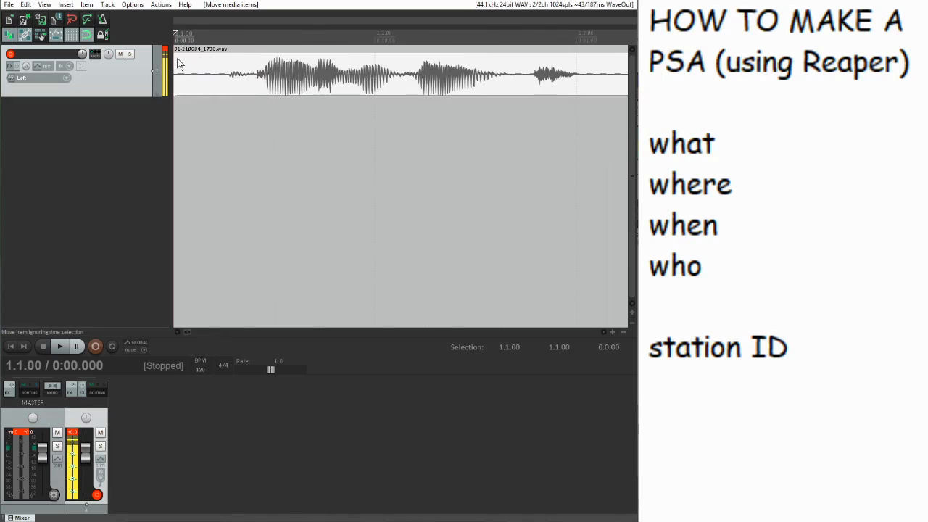
drag(176, 57, 145, 64)
scroll(300, 75, down, 5)
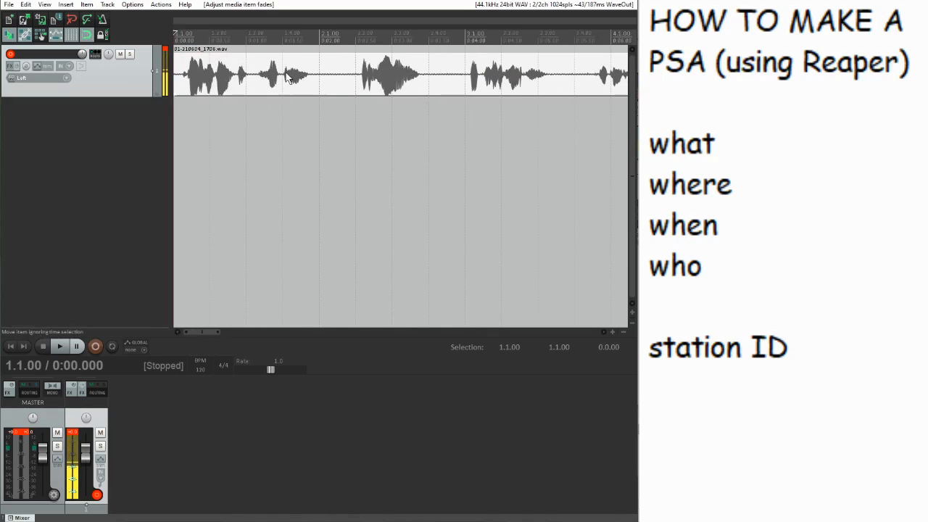
Try moving the second clip against the end of the first clip and away from it again.
scroll(307, 78, down, 4)
drag(493, 82, 428, 87)
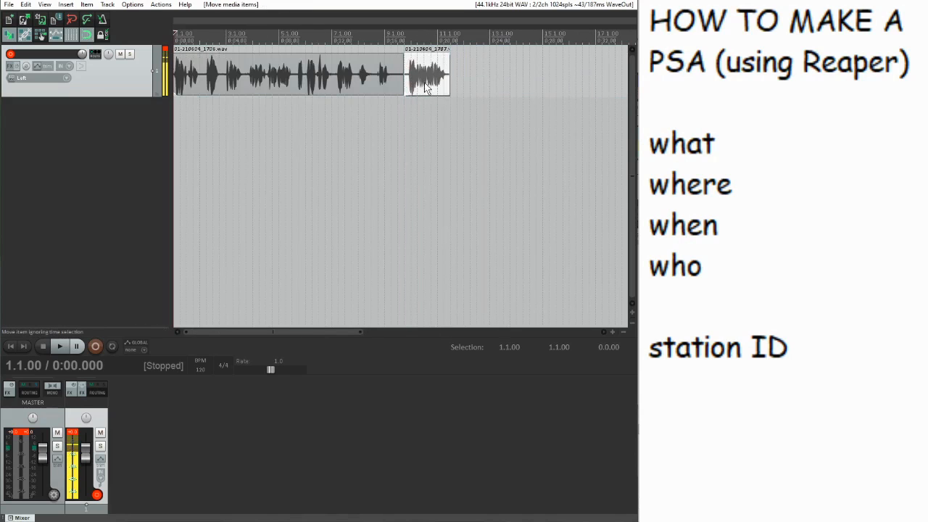
scroll(406, 80, up, 2)
scroll(391, 78, down, 1)
drag(533, 76, 590, 77)
scroll(283, 100, up, 3)
click(265, 81)
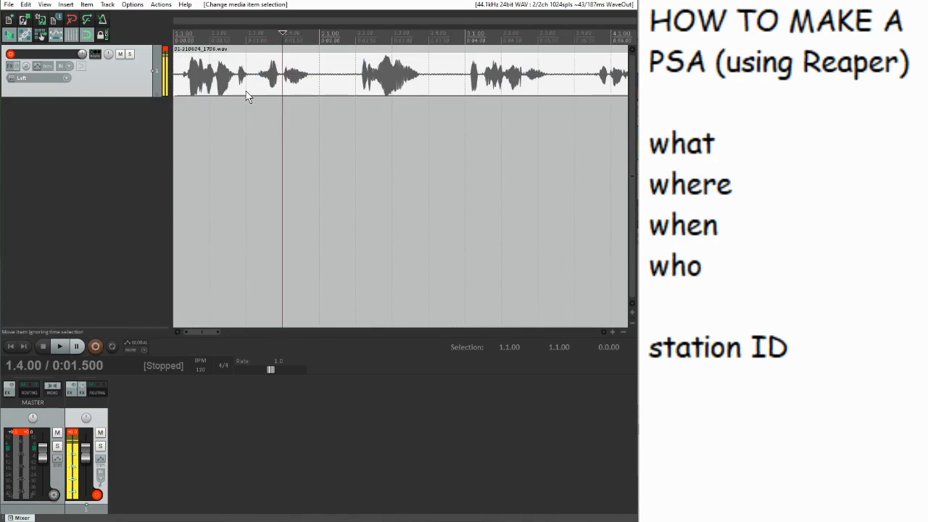
mouse_move(216, 87)
mouse_down()
mouse_move(336, 87)
mouse_move(217, 91)
mouse_up()
scroll(342, 94, down, 5)
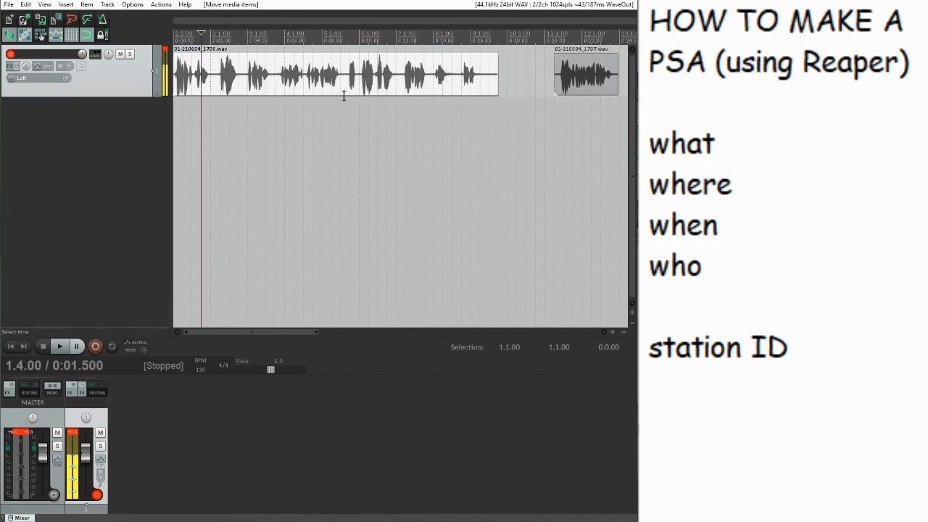
Trim about 0.8 s of silence off the end of the first clip and butt the second clip against it.
click(401, 44)
drag(461, 81, 420, 81)
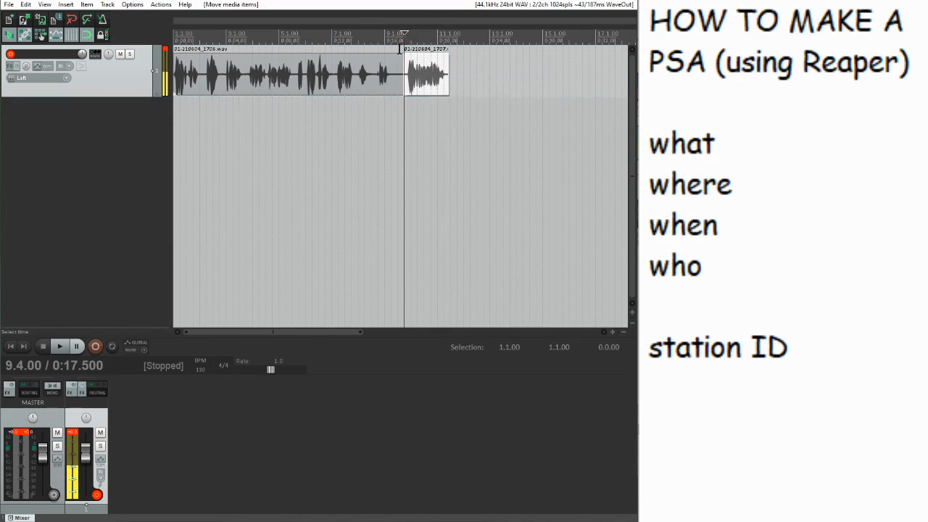
click(398, 49)
scroll(406, 50, up, 5)
click(431, 77)
click(418, 79)
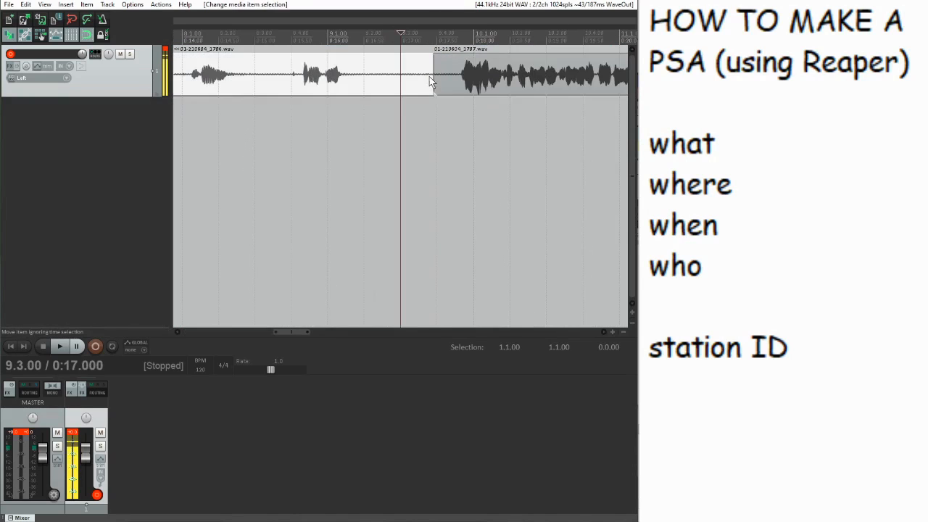
drag(431, 78, 374, 86)
drag(496, 88, 433, 87)
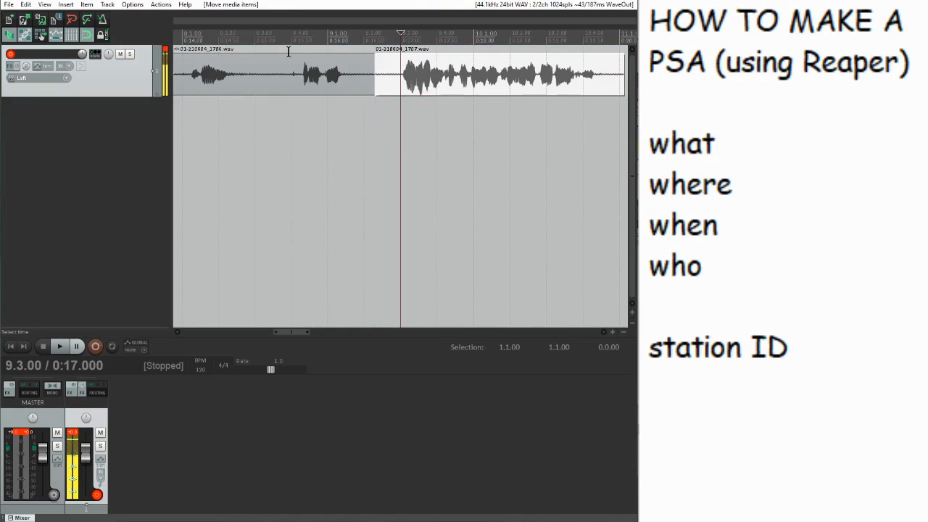
Play back the transition between the two clips from 8.4.00.
scroll(308, 63, down, 3)
click(345, 36)
key(space)
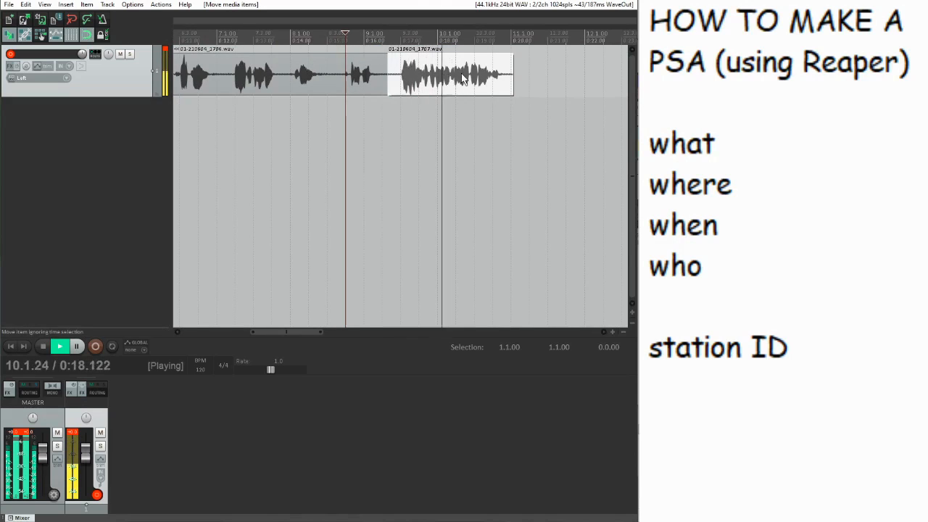
key(space)
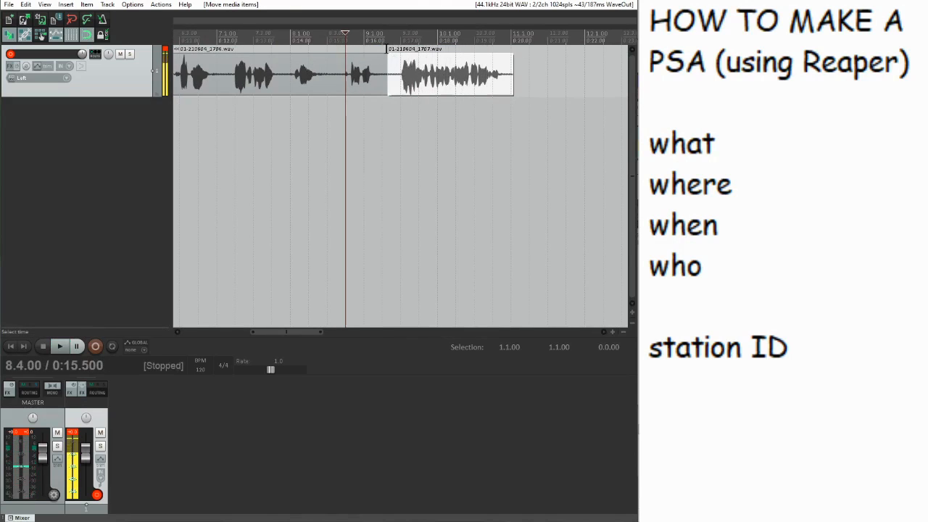
Try a fade-out on the end of the first clip and a fade-in on the start of the second, and remove both.
click(387, 50)
scroll(471, 75, up, 7)
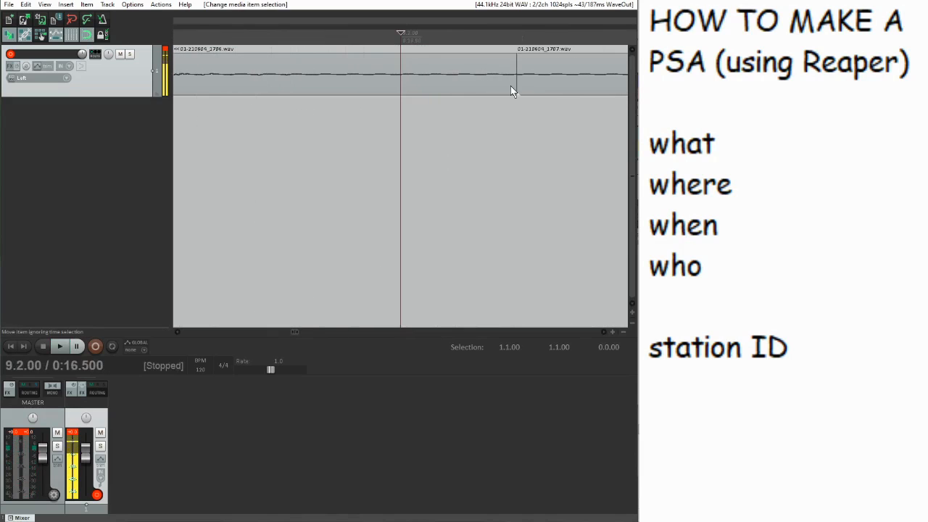
key(space)
key(space)
scroll(510, 86, down, 5)
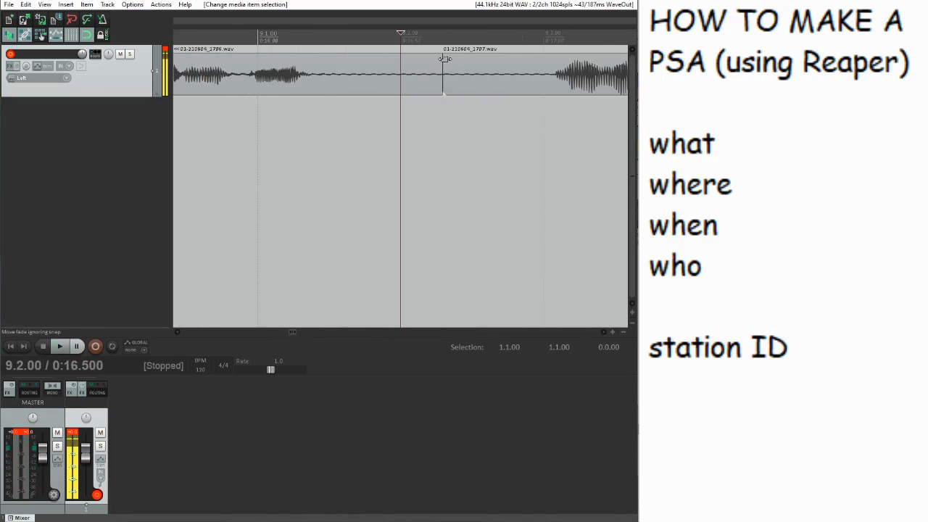
drag(444, 58, 342, 58)
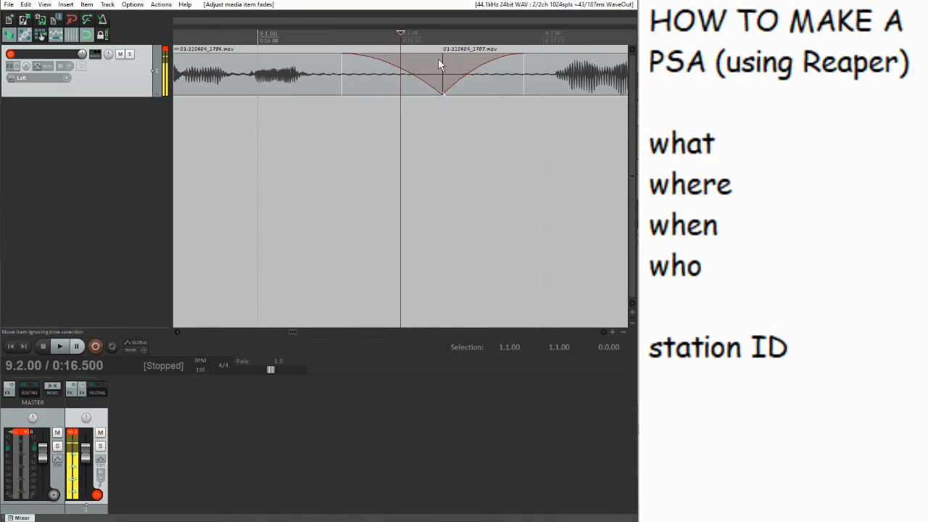
drag(488, 61, 215, 71)
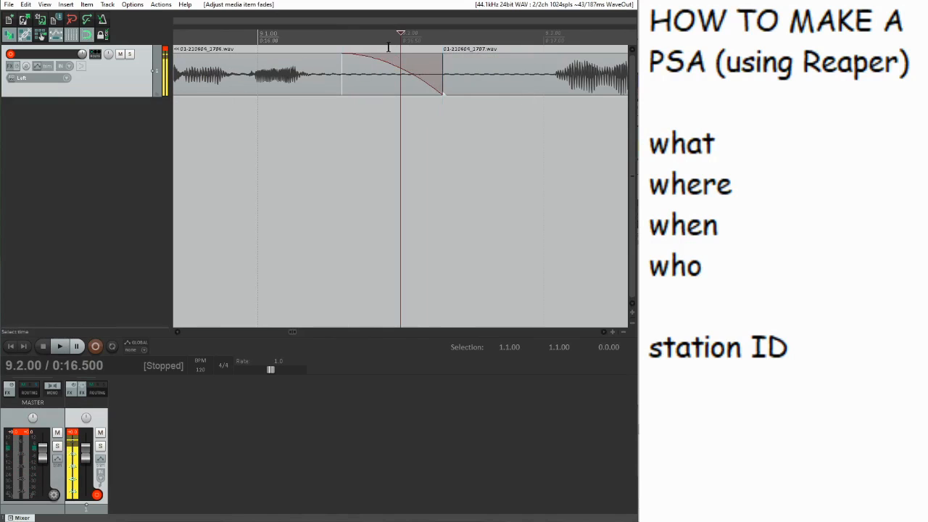
drag(373, 60, 444, 58)
Overlap the second clip's start about 0.27 s onto the first clip's end as a crossfade and play the join from 9.1.00.
click(508, 92)
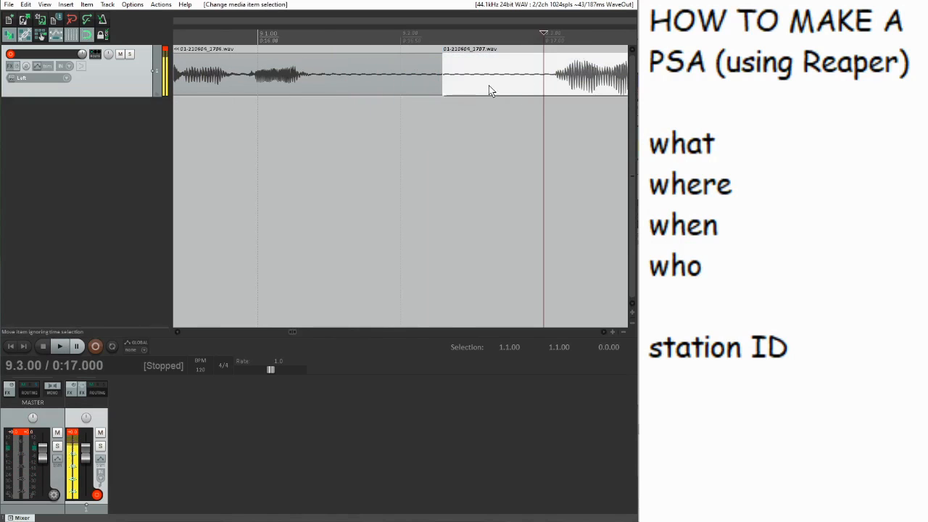
drag(556, 86, 473, 85)
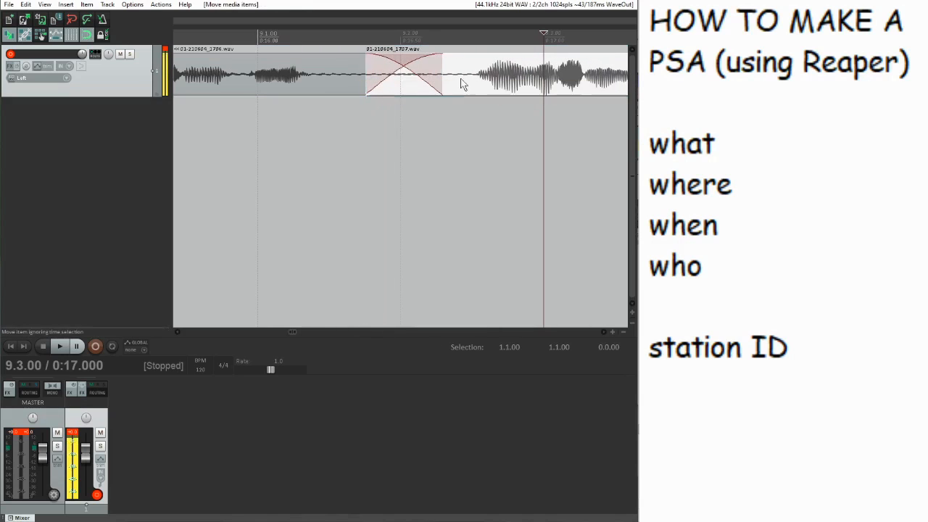
click(282, 49)
key(space)
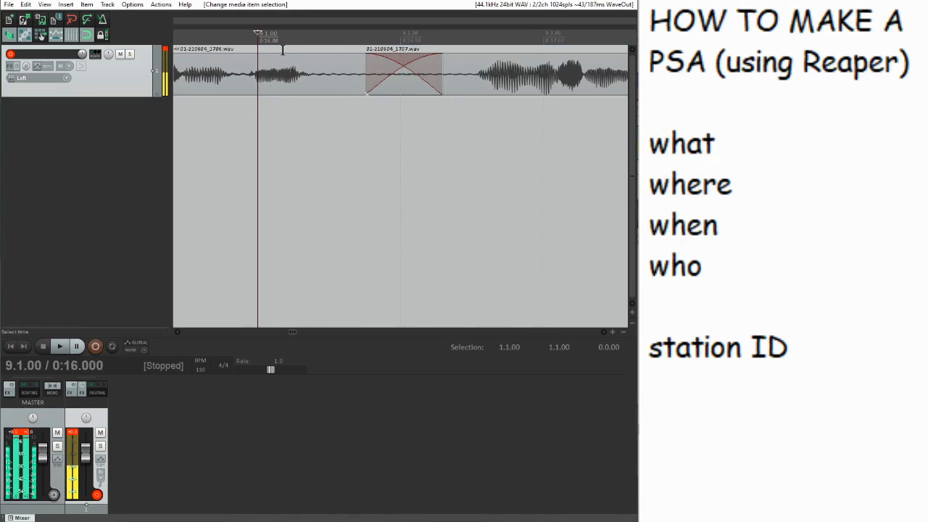
key(space)
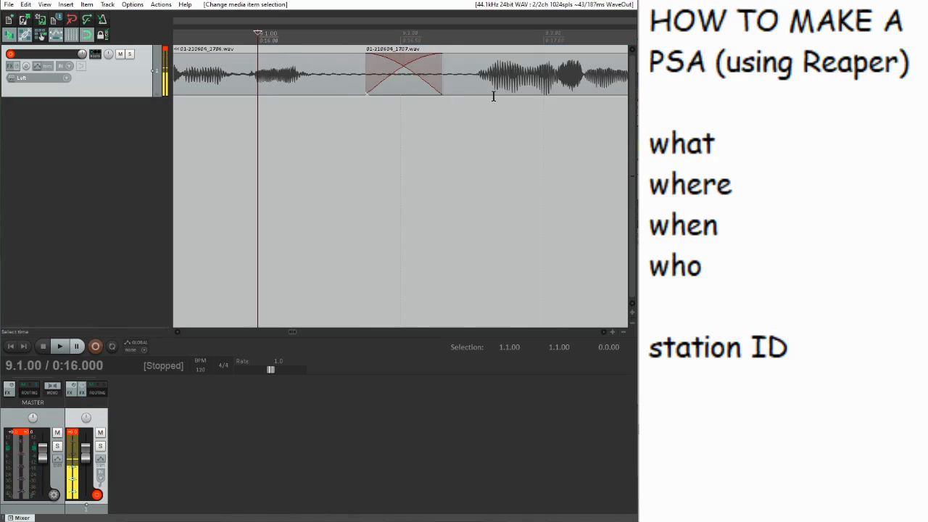
scroll(408, 85, down, 5)
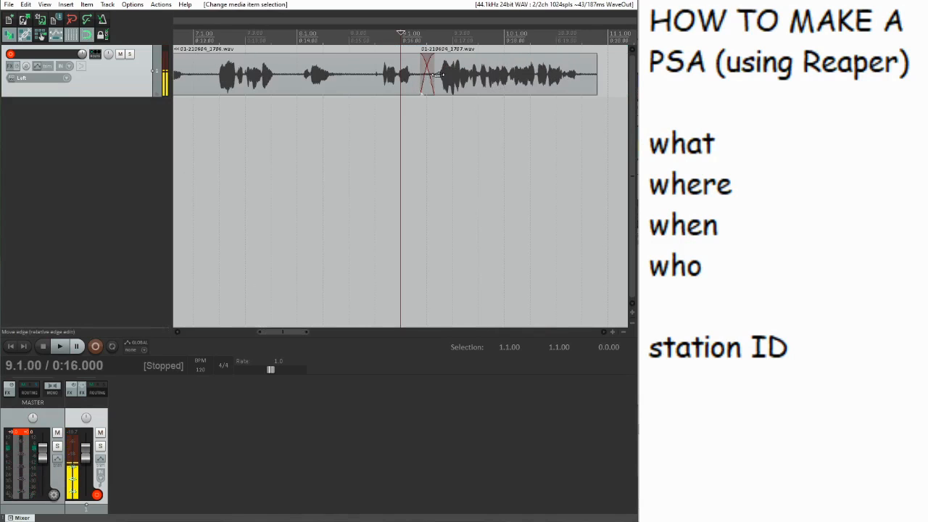
Play back the first clip from 5.2.00.
click(445, 79)
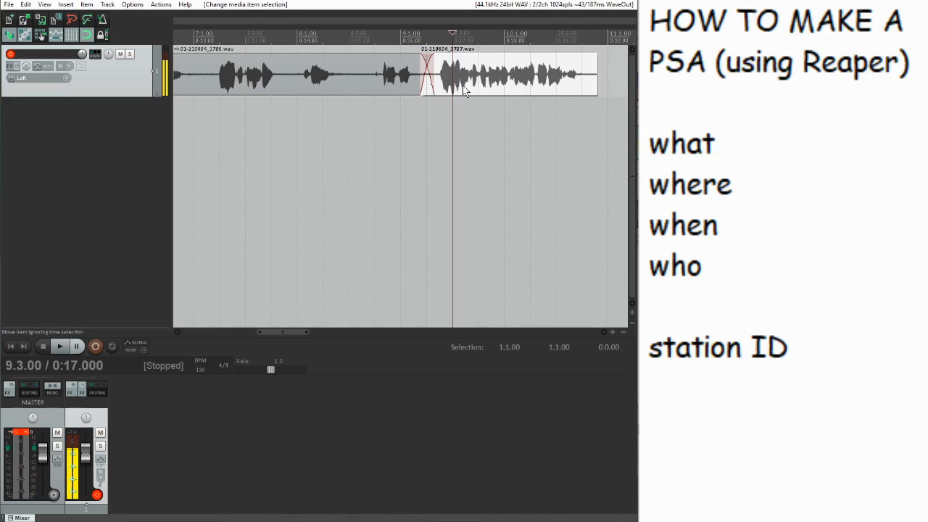
scroll(471, 103, down, 3)
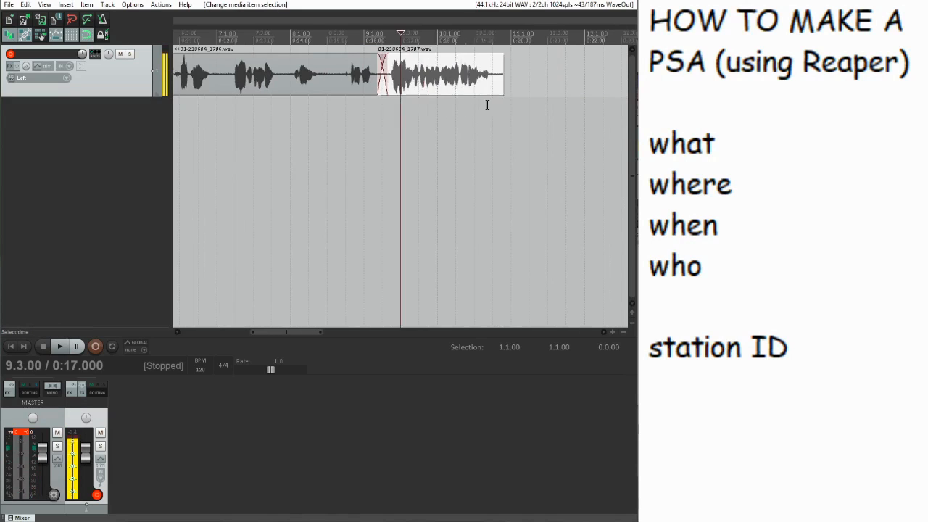
click(319, 84)
scroll(321, 85, up, 6)
scroll(427, 91, down, 4)
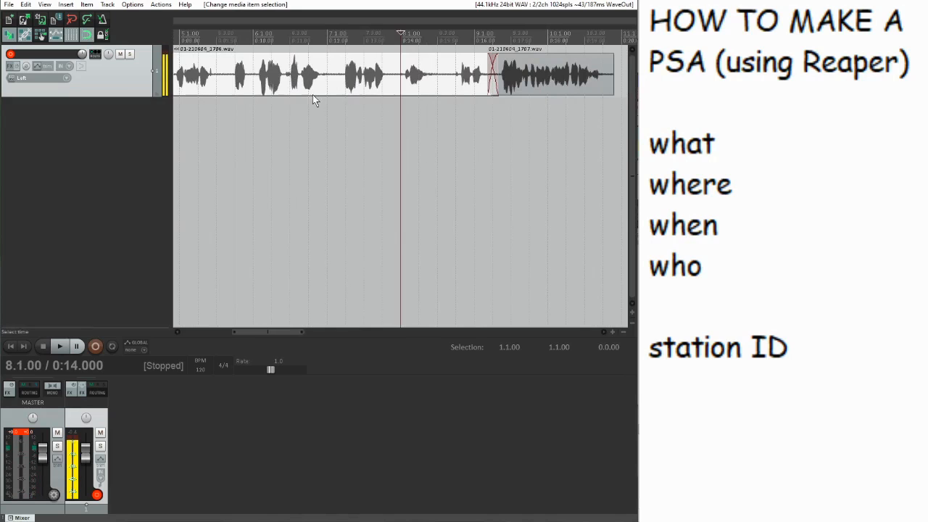
click(198, 86)
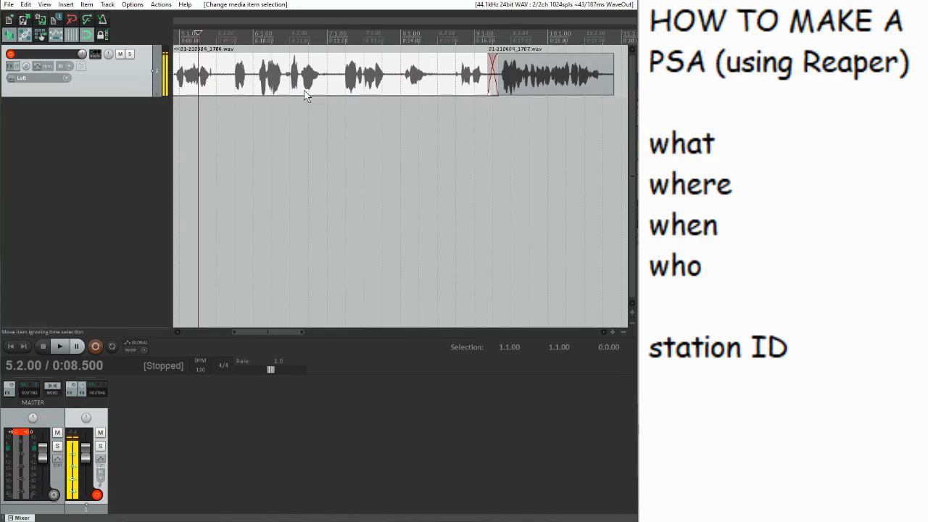
key(space)
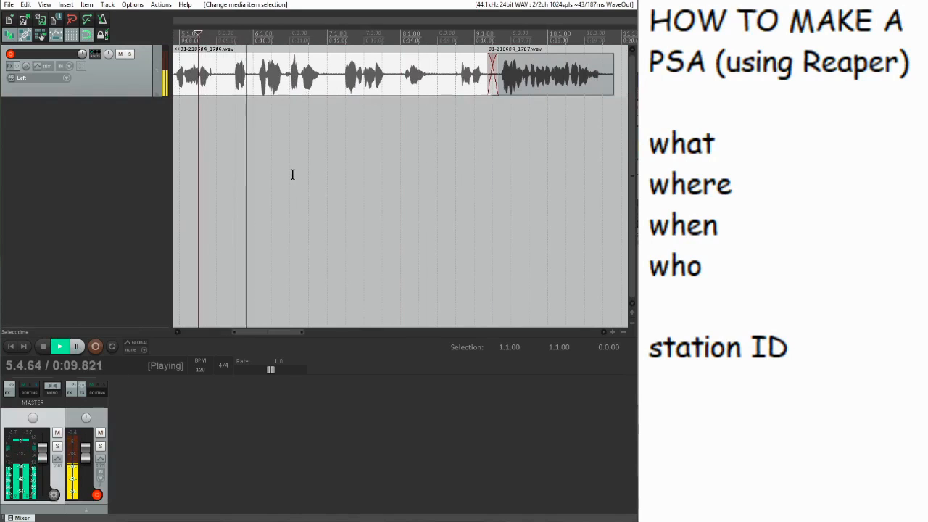
scroll(288, 177, down, 1)
key(space)
Play the first clip briefly from 2.2.00 and examine its loud waveform peak around 2.3.00 up close.
click(206, 82)
scroll(488, 98, up, 5)
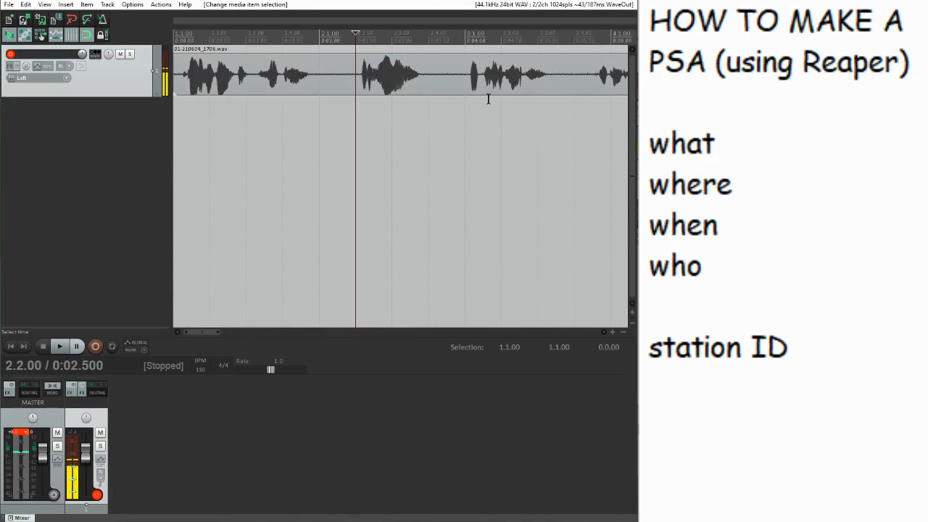
key(space)
key(space)
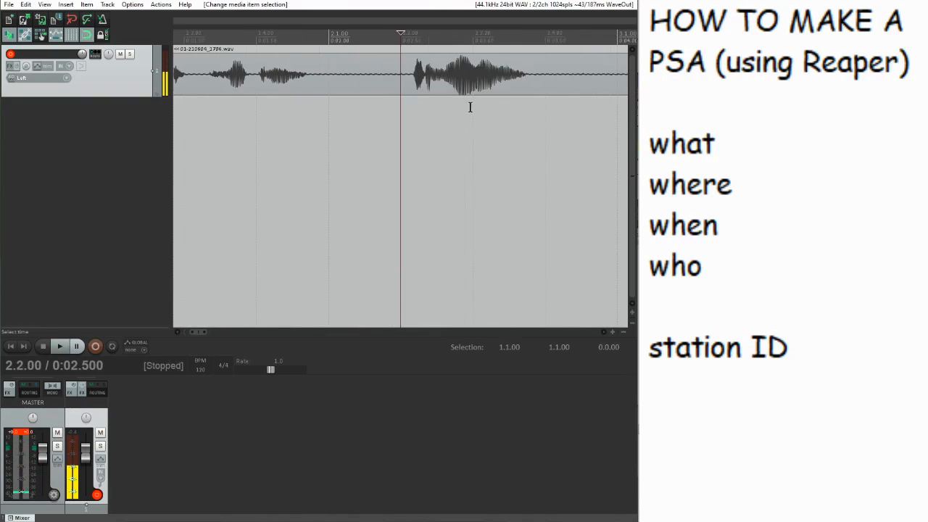
scroll(468, 108, up, 1)
scroll(506, 92, up, 2)
click(571, 88)
scroll(578, 96, up, 3)
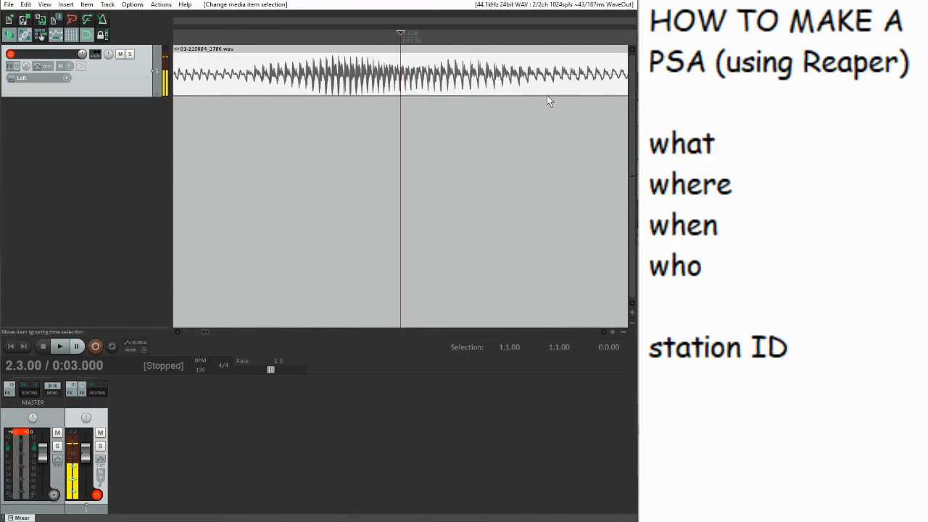
scroll(336, 102, up, 2)
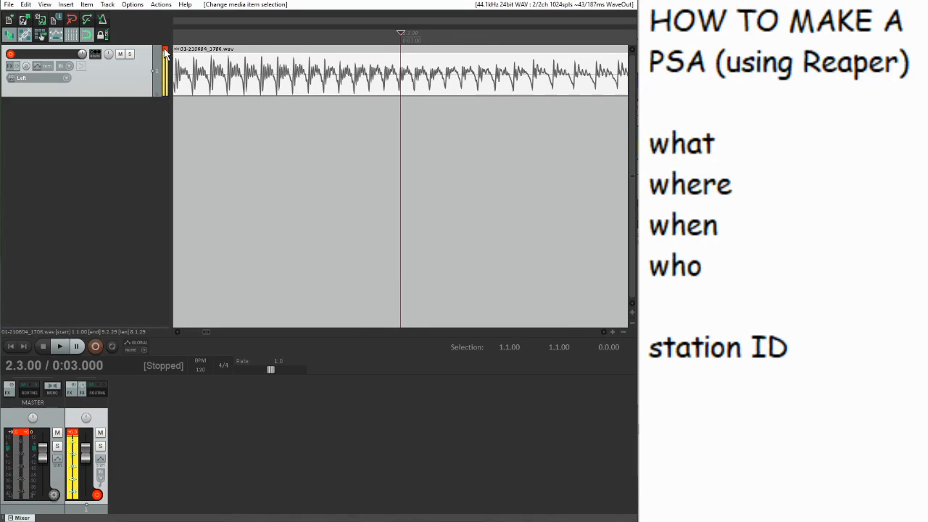
Delete both clips from the track and return the edit cursor to the project start.
scroll(322, 70, down, 5)
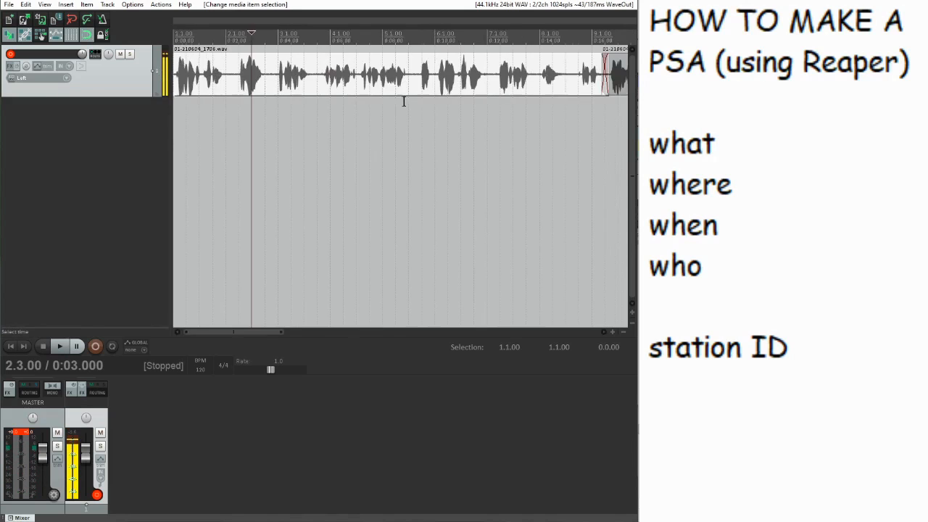
scroll(407, 100, down, 5)
key(Delete)
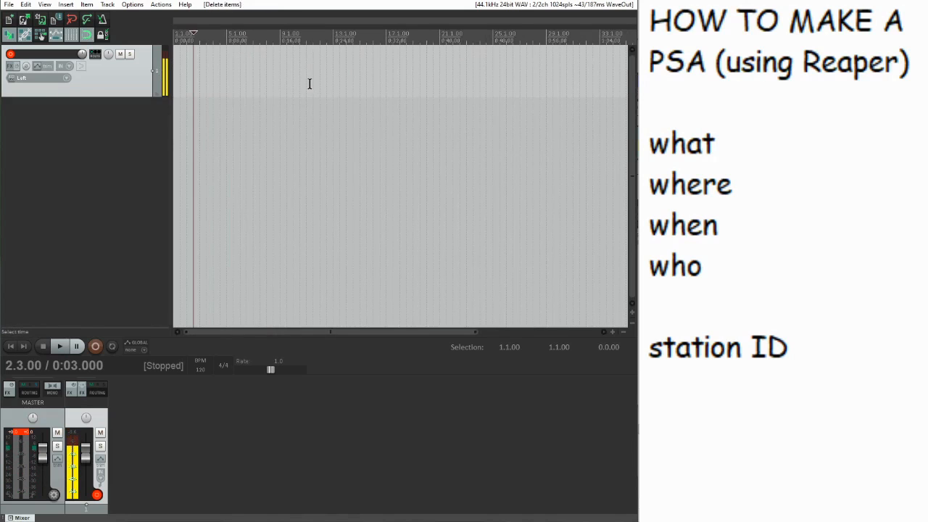
scroll(308, 84, up, 5)
key(Home)
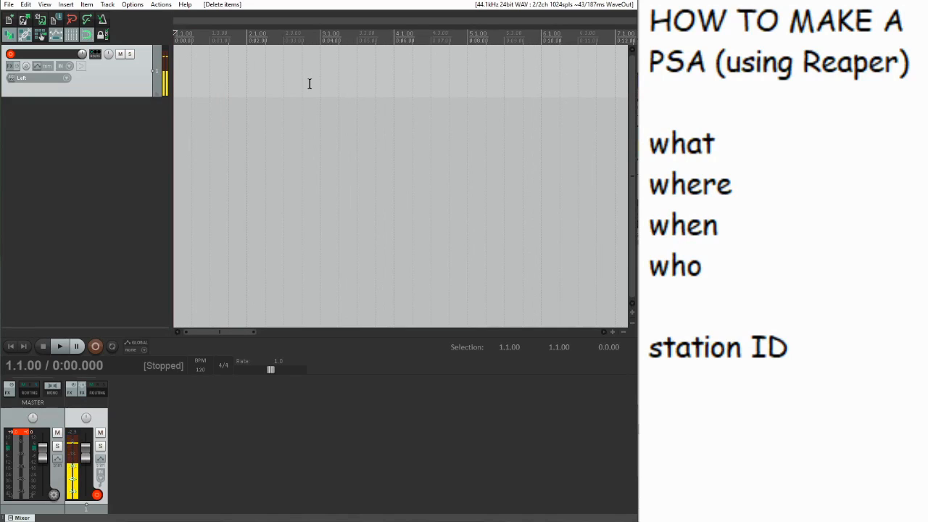
Reset the master clip indicator and record a new voice take of about 23 s from the project start.
click(25, 435)
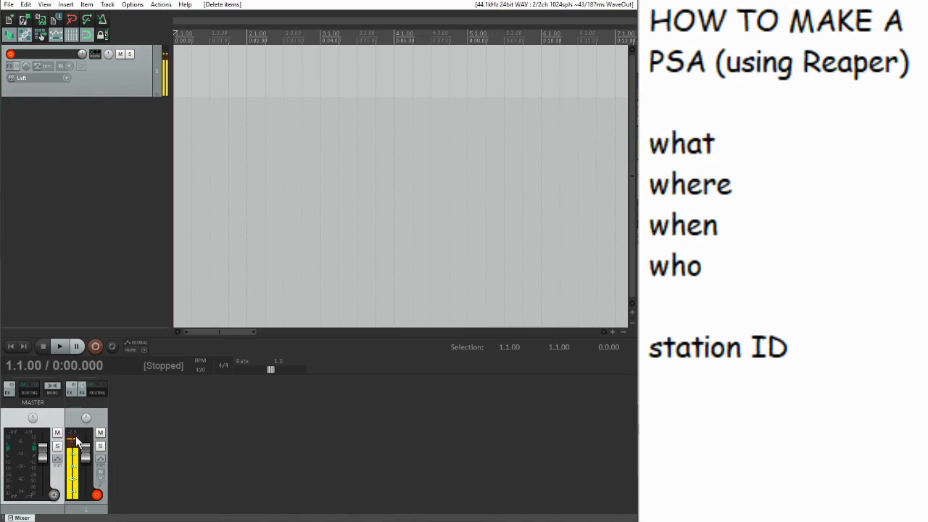
scroll(262, 210, down, 4)
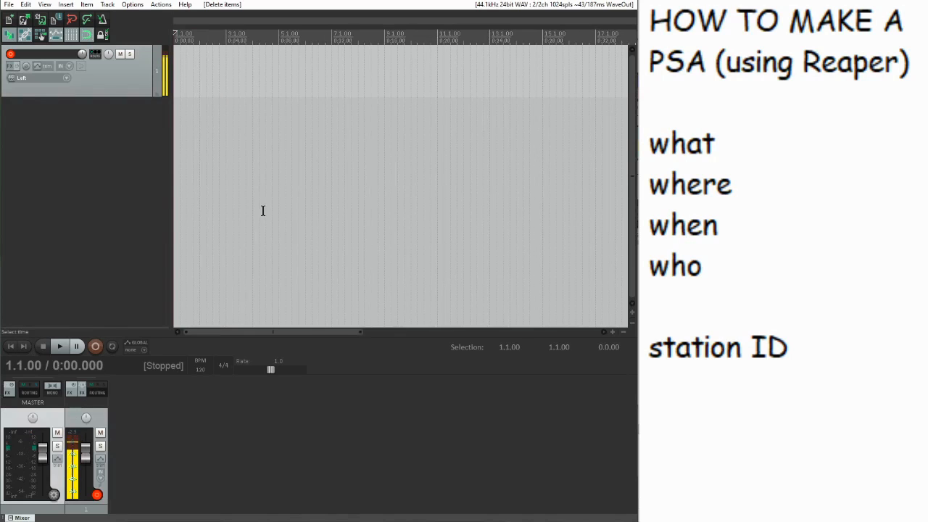
scroll(262, 210, up, 1)
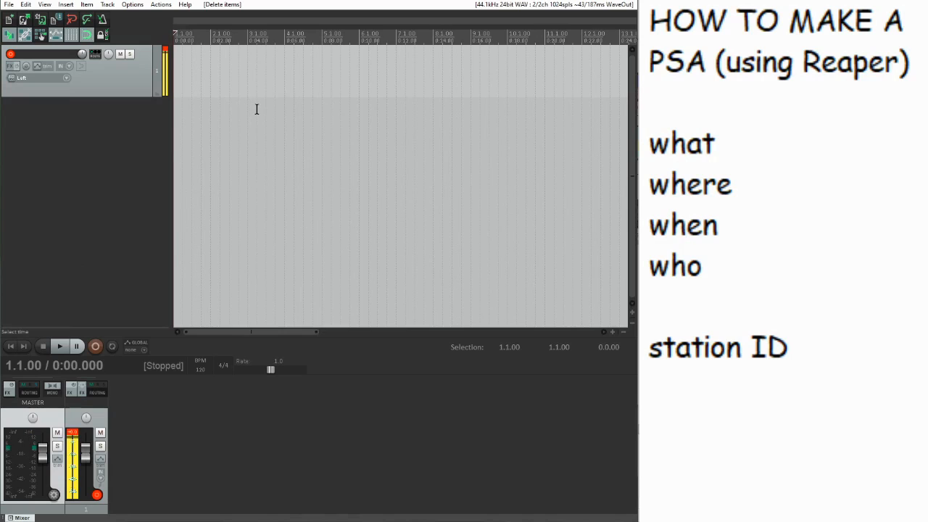
key(ctrl+r)
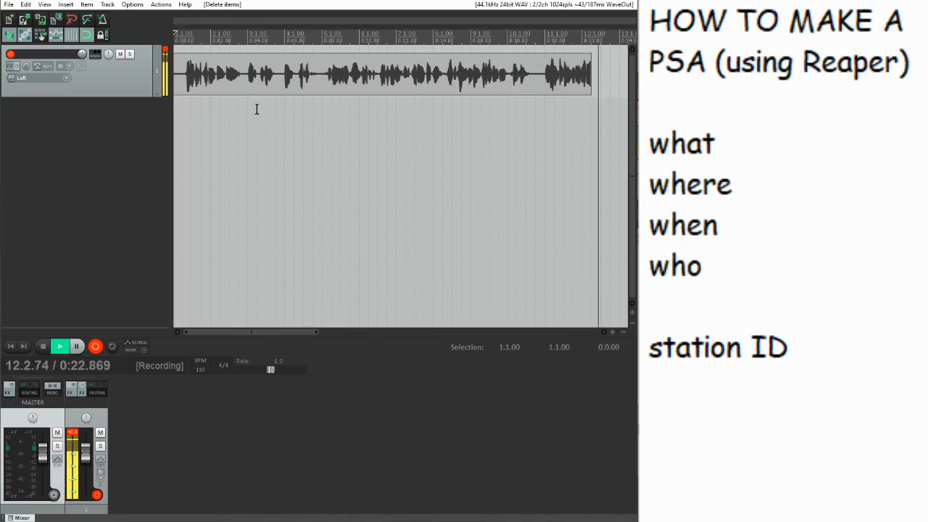
key(space)
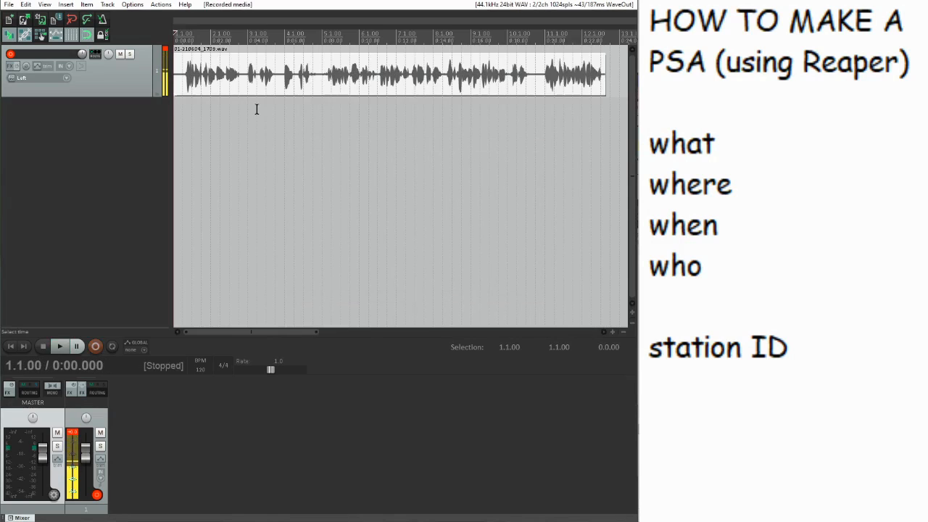
Examine the new take's waveform around 10.1.00 and play its opening from the project start.
click(509, 81)
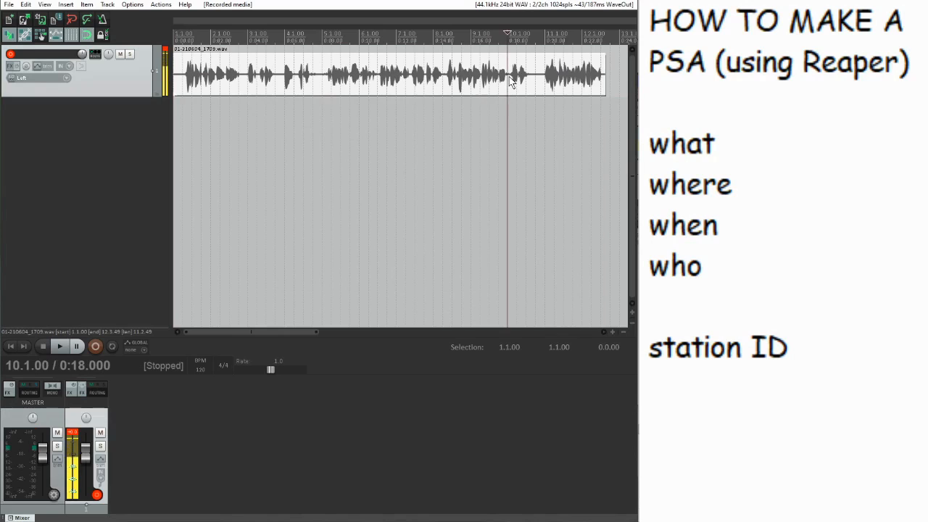
scroll(509, 81, up, 3)
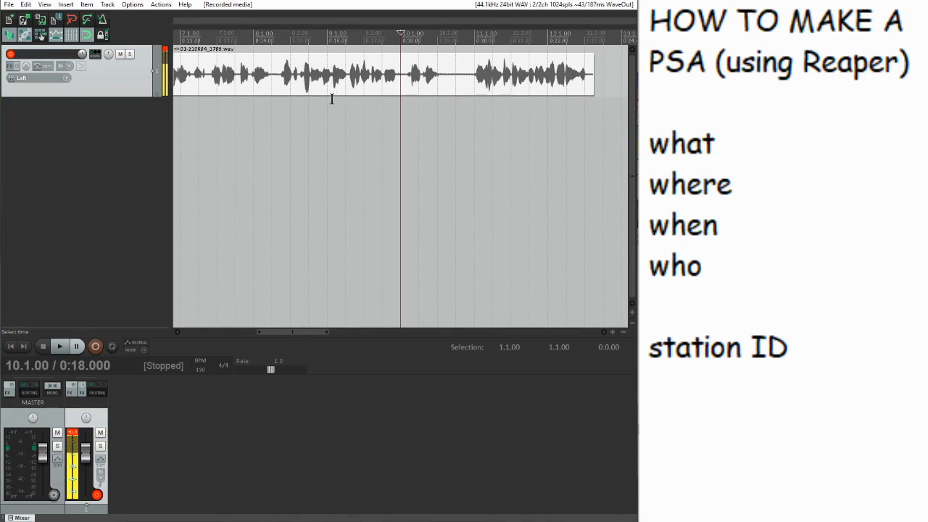
scroll(373, 109, down, 3)
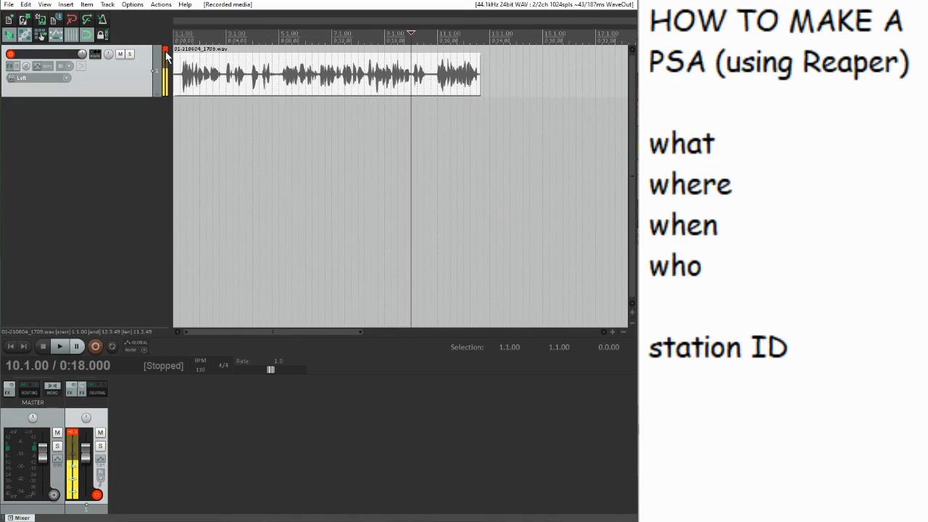
scroll(483, 86, up, 2)
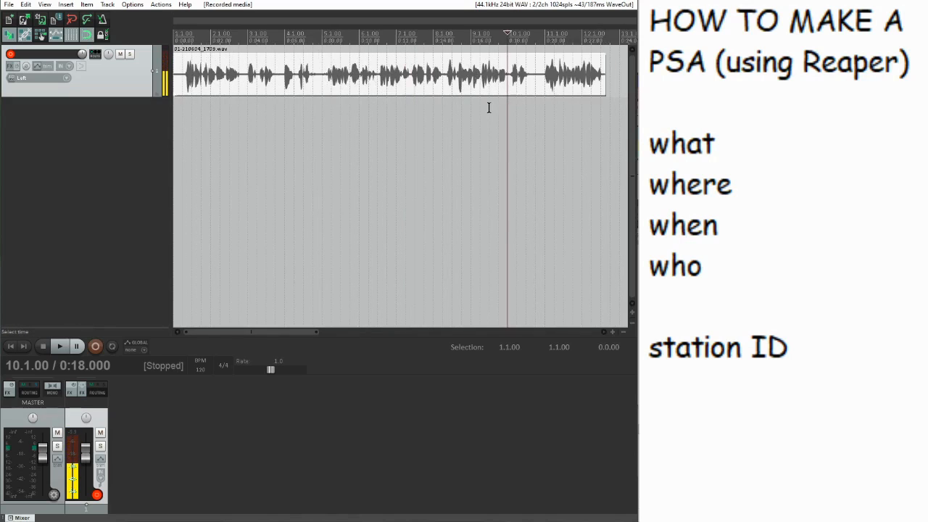
key(Home)
scroll(458, 108, up, 2)
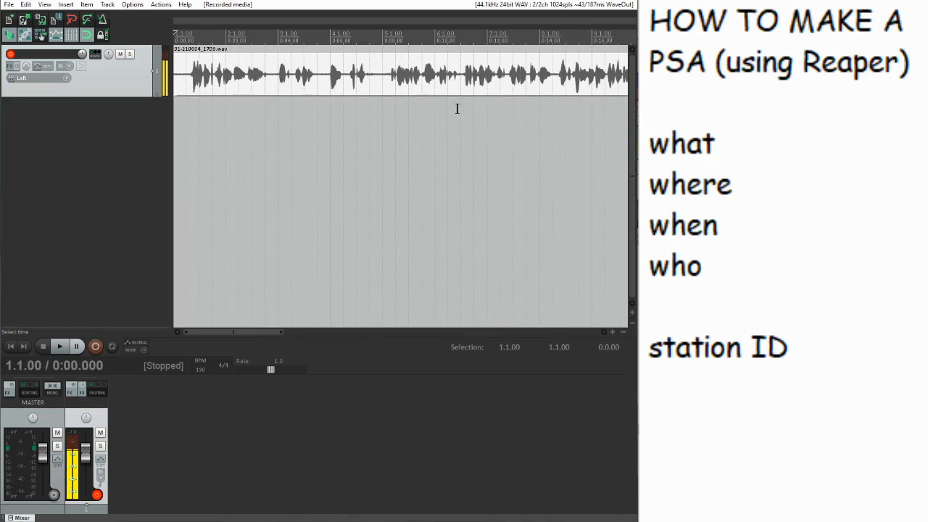
key(space)
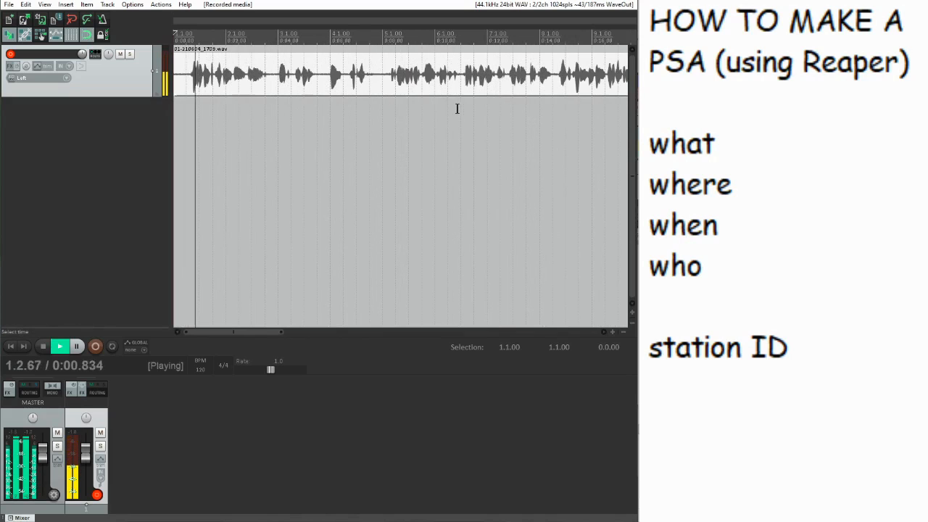
key(space)
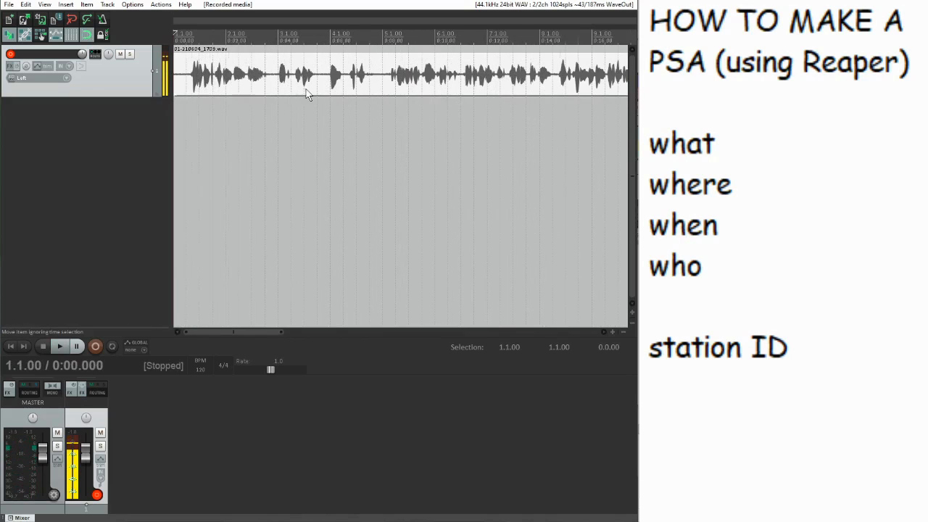
scroll(312, 95, up, 2)
key(space)
key(space)
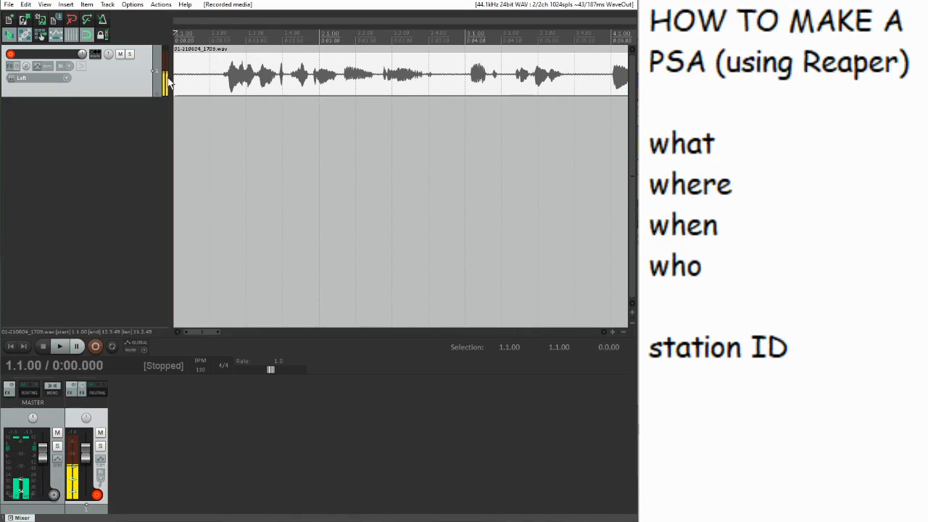
Trim about 0.6 s of silence off the take's start and move the clip back to 1.1.00.
drag(174, 78, 219, 77)
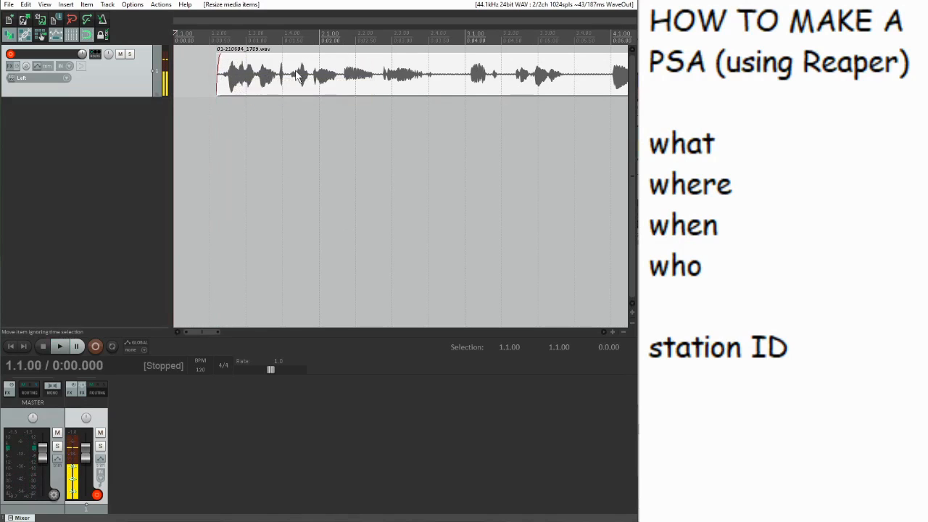
scroll(280, 84, down, 3)
drag(273, 86, 247, 86)
Play back the trimmed take from the project start up to the pause after bar 4 begins.
key(space)
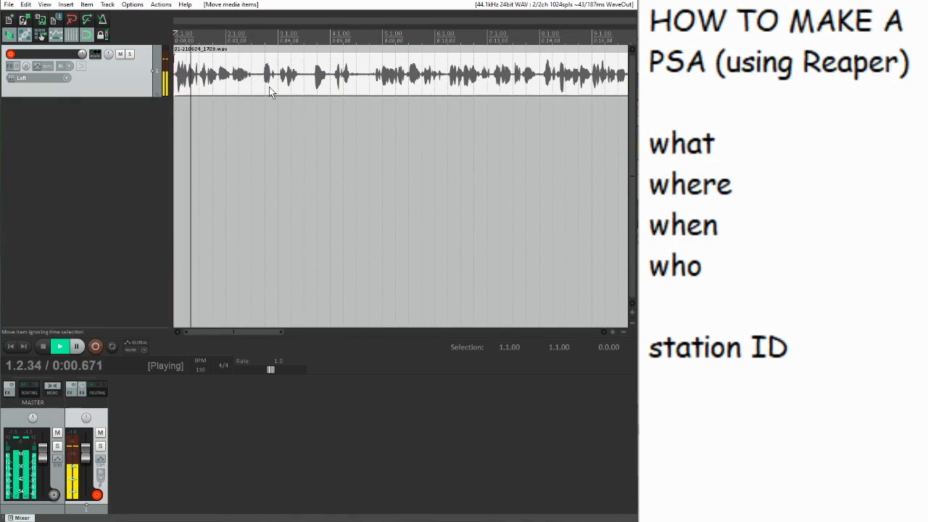
scroll(270, 91, down, 3)
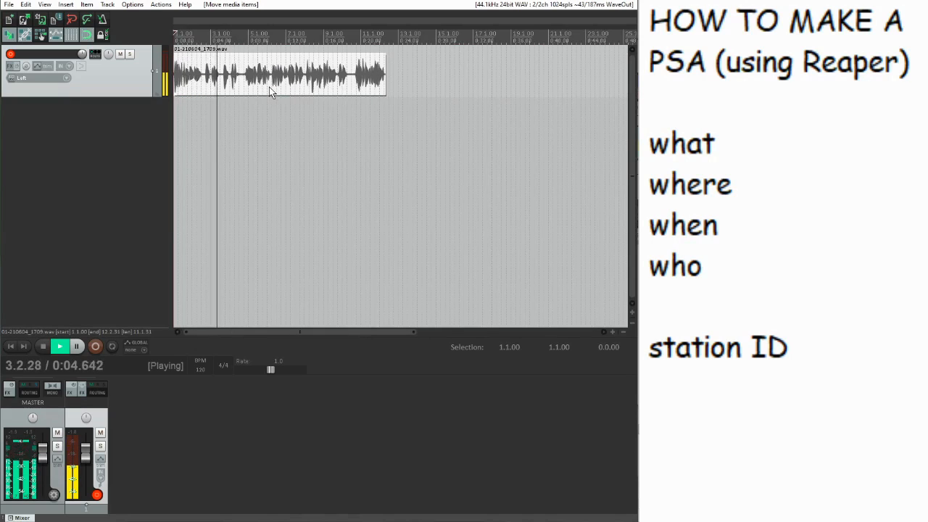
scroll(321, 95, up, 2)
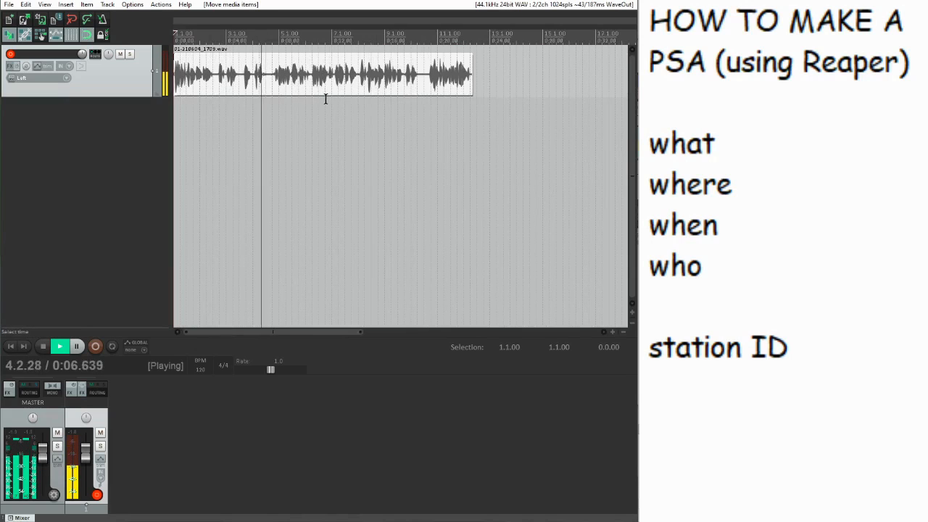
key(space)
Split the take in the pause at 4.3.00.
click(267, 91)
scroll(297, 87, up, 4)
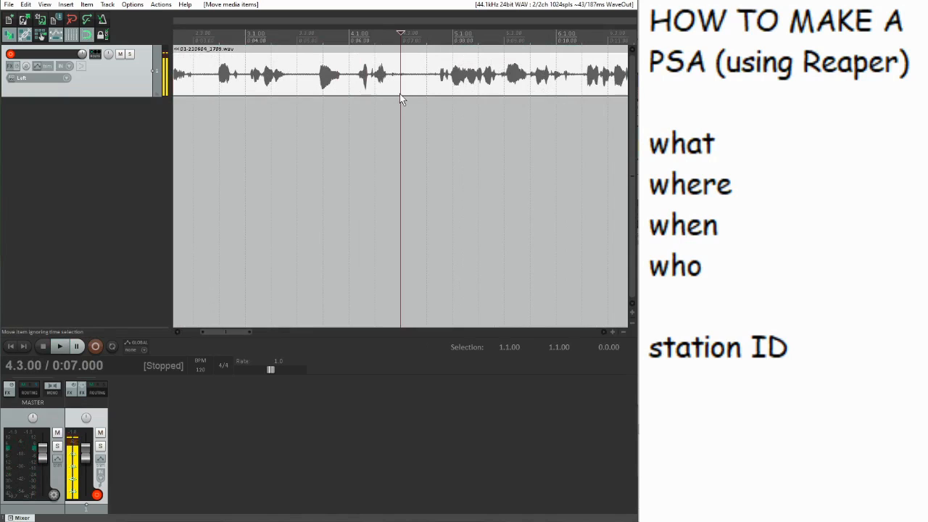
click(426, 90)
scroll(446, 87, up, 2)
scroll(445, 87, down, 2)
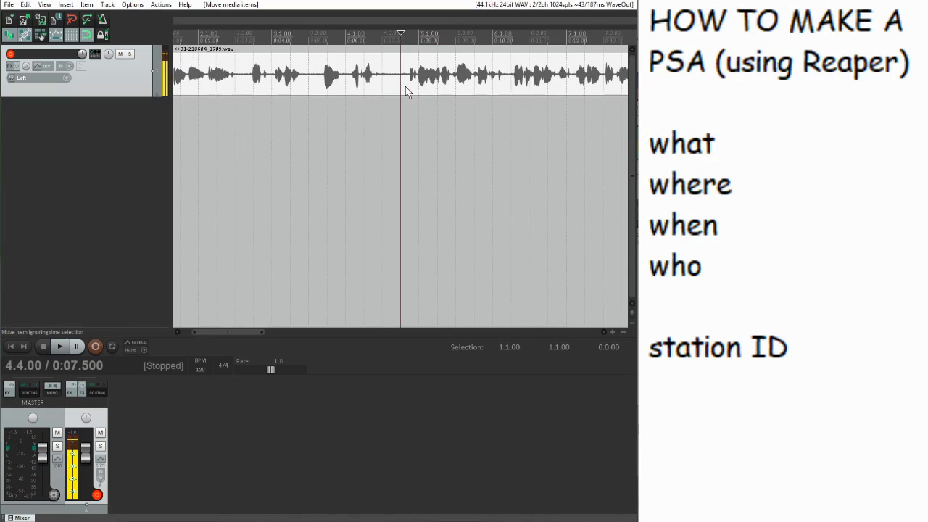
click(391, 84)
key(s)
Trim the silence off the second part's start and overlap it about 0.15 s onto the first part as a crossfade.
scroll(416, 69, up, 3)
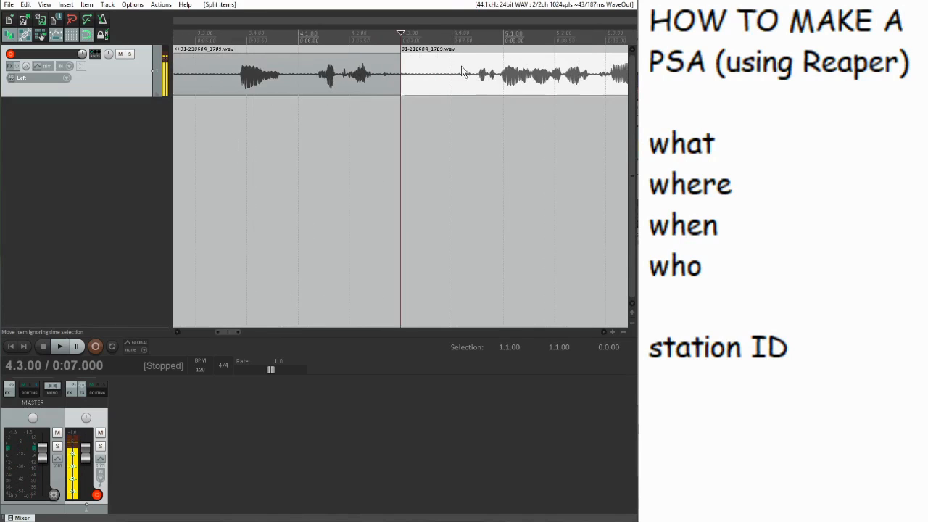
drag(403, 73, 435, 85)
drag(510, 82, 455, 87)
scroll(495, 84, down, 2)
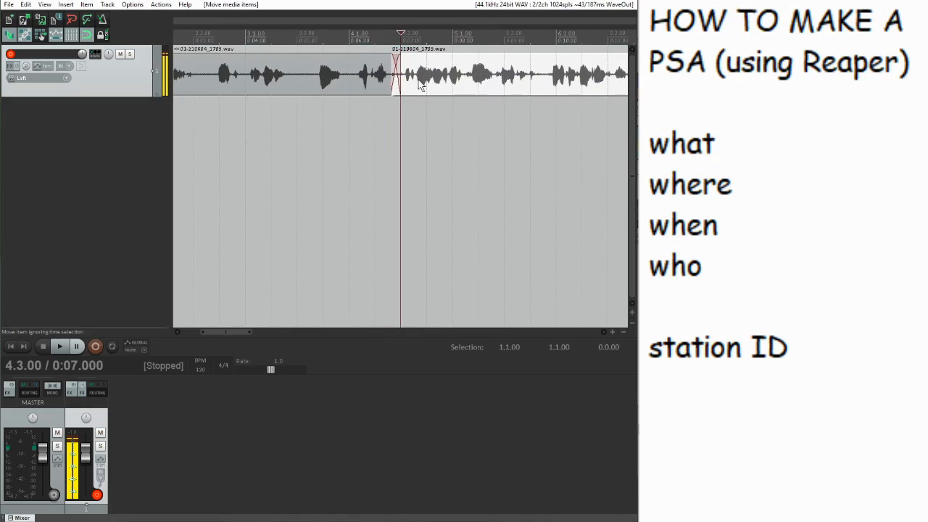
Play back the new crossfade between the two parts from 4.1.00.
scroll(421, 85, up, 3)
scroll(455, 87, down, 2)
click(327, 38)
key(space)
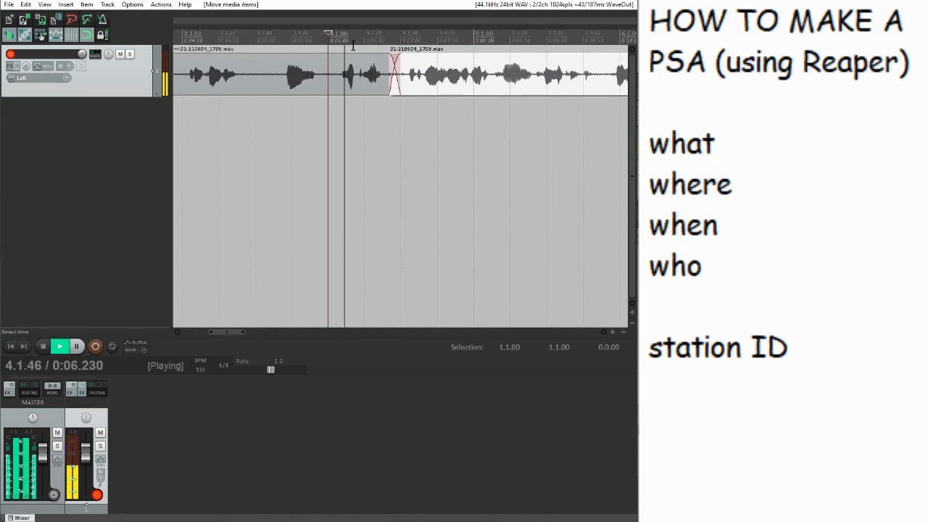
scroll(415, 87, down, 5)
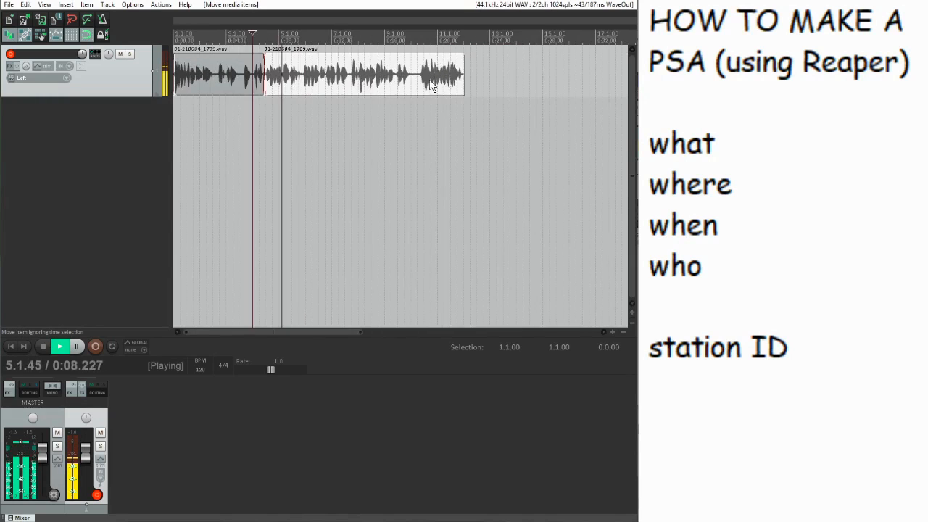
Stop playback and move the second part to about 5.3.00, leaving a gap of about 2 s after the first part.
scroll(414, 87, up, 2)
key(space)
scroll(408, 83, up, 2)
drag(528, 87, 557, 94)
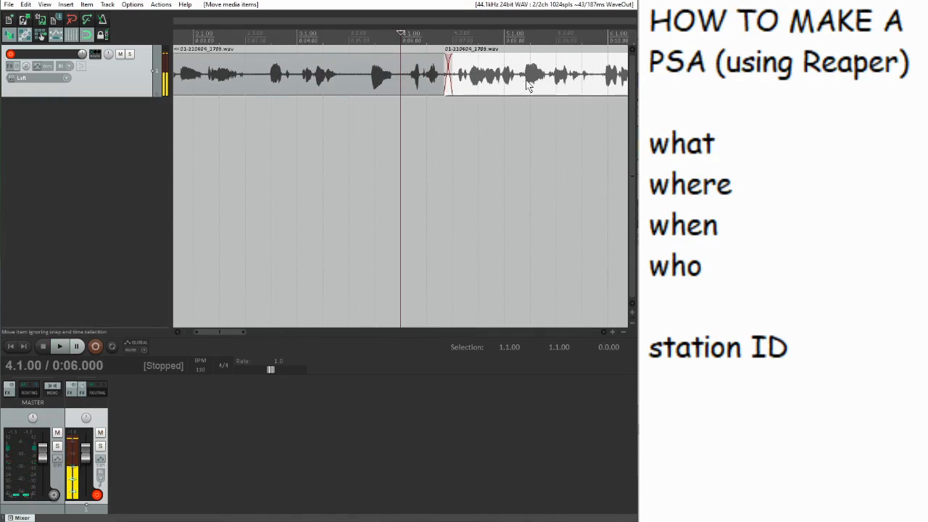
Play back from 4.1.00 across the gap between the two parts.
key(space)
key(space)
key(space)
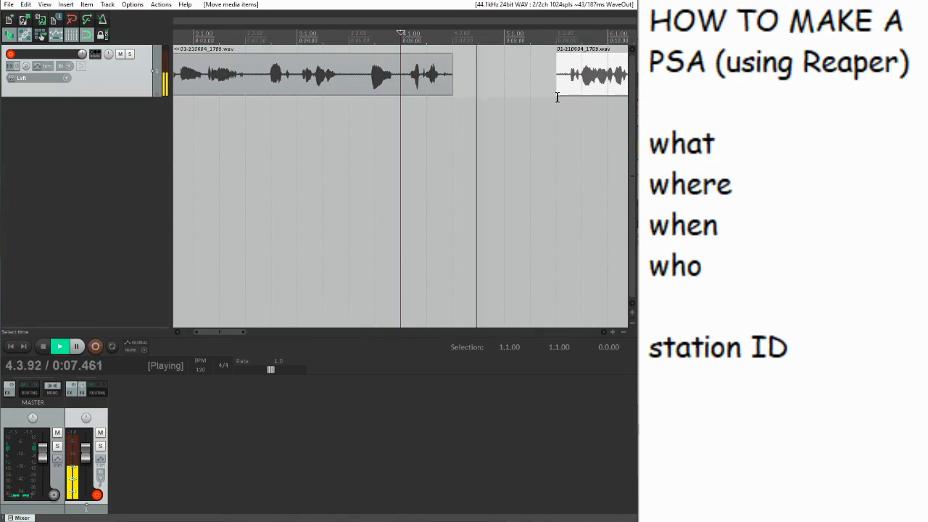
scroll(466, 91, down, 5)
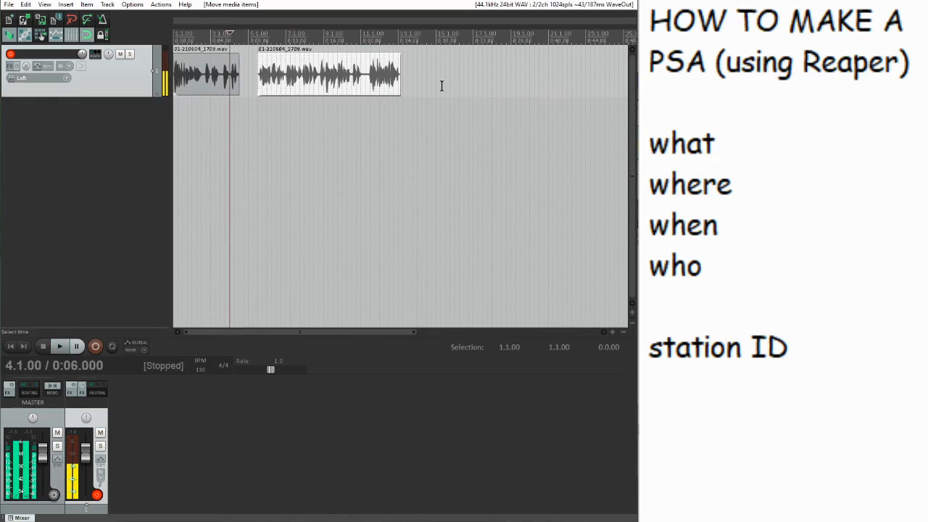
key(space)
Move the second part back to overlap the first part's end by about 0.2 s as a crossfade.
scroll(433, 93, up, 3)
drag(506, 81, 447, 82)
scroll(393, 72, up, 3)
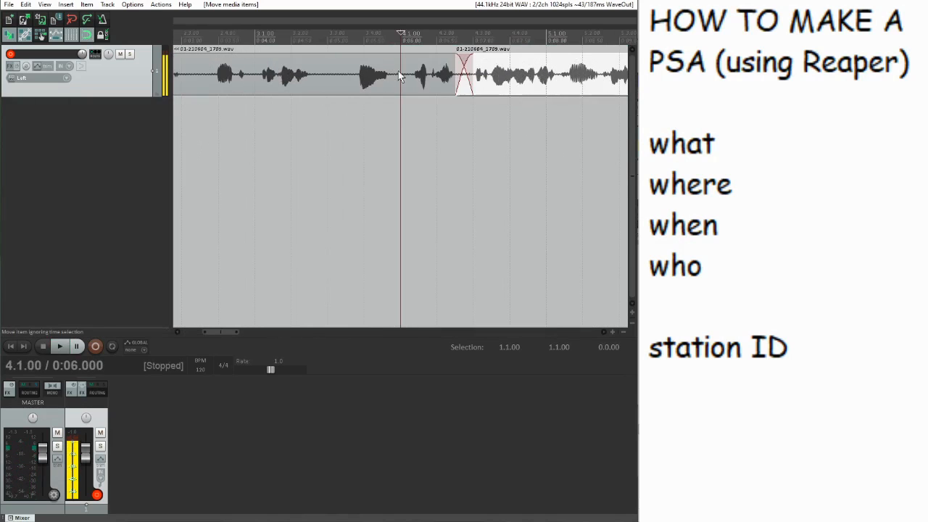
drag(517, 74, 515, 74)
scroll(421, 74, down, 2)
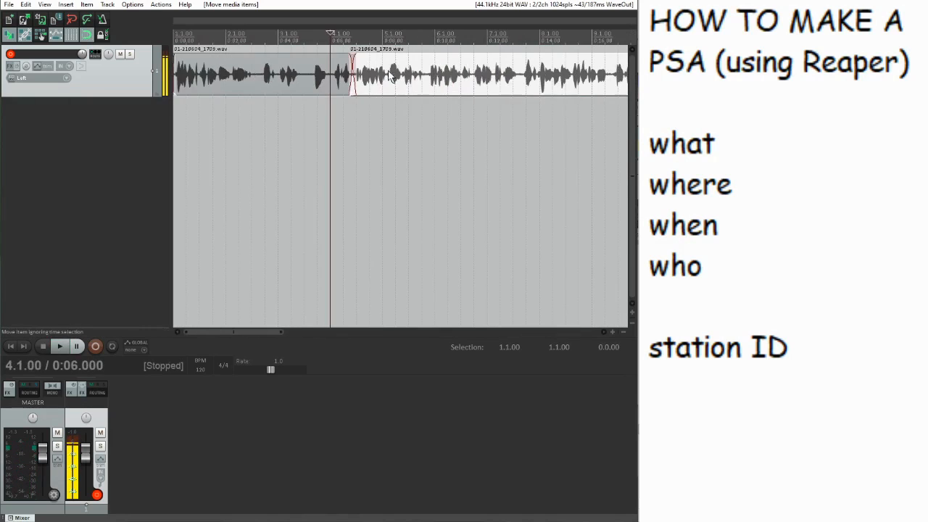
scroll(378, 81, down, 4)
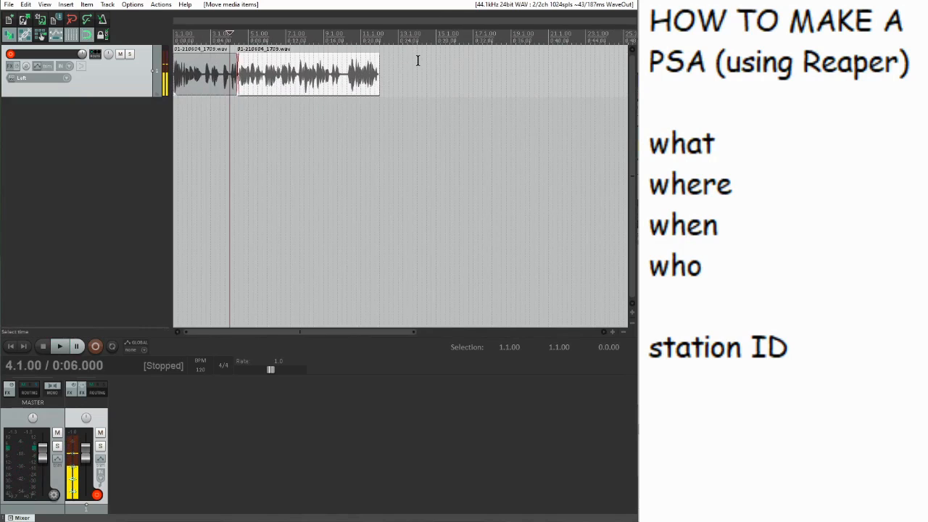
scroll(417, 65, up, 3)
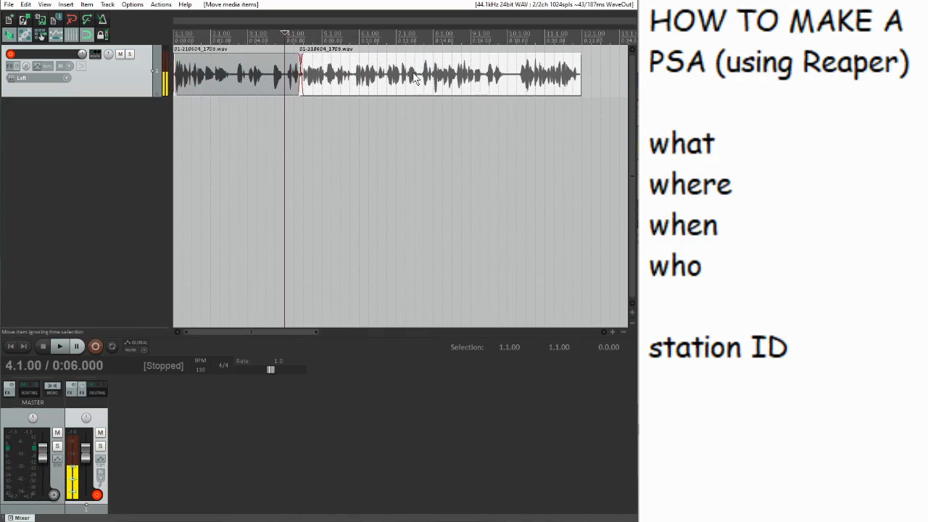
scroll(410, 79, down, 3)
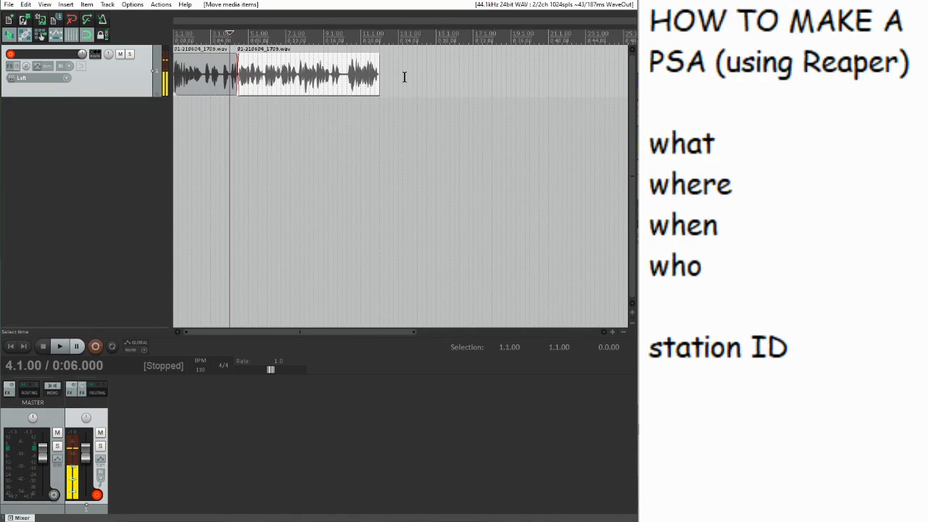
scroll(440, 81, down, 2)
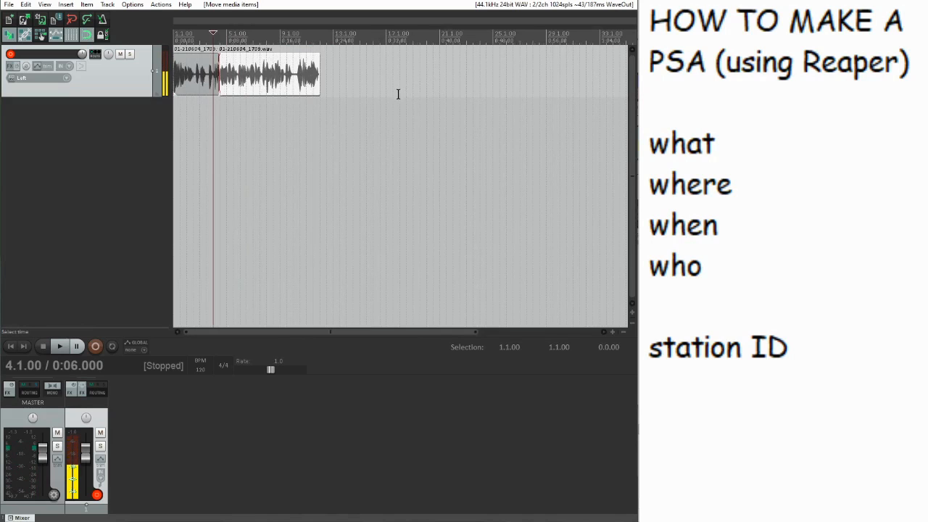
scroll(398, 94, up, 3)
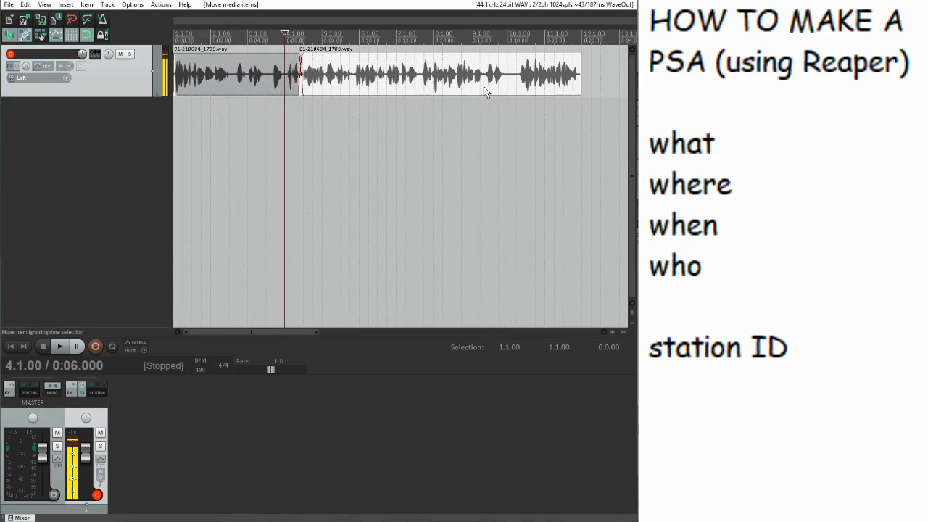
Time-stretch the second part from its end so that the take finishes at 16.1.00, exactly 30 seconds.
click(516, 84)
scroll(493, 84, down, 2)
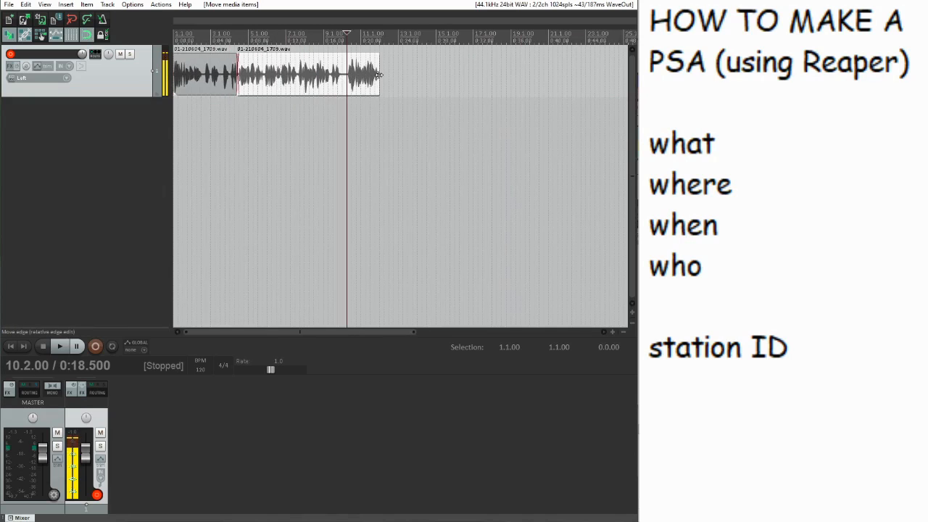
drag(378, 76, 470, 76)
click(476, 68)
scroll(483, 68, up, 2)
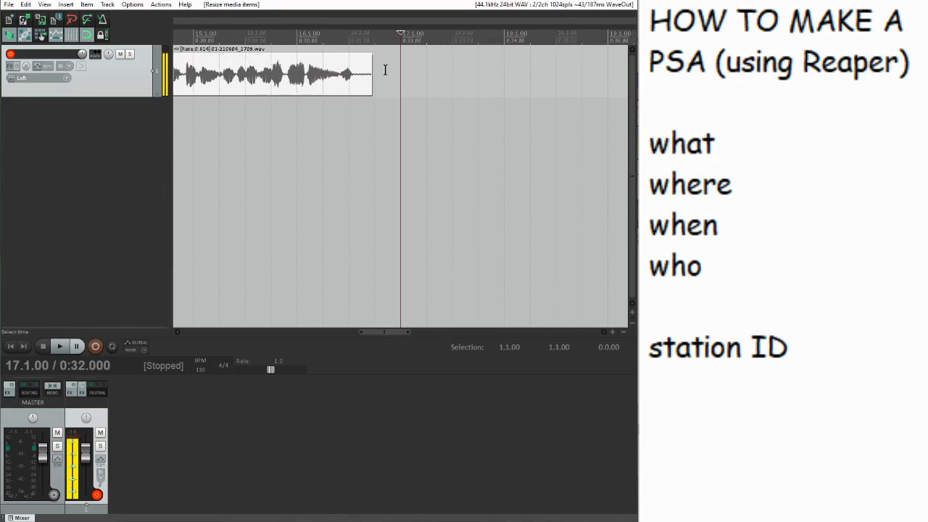
click(296, 48)
scroll(315, 46, up, 2)
drag(544, 76, 401, 77)
scroll(408, 76, down, 4)
scroll(425, 73, down, 5)
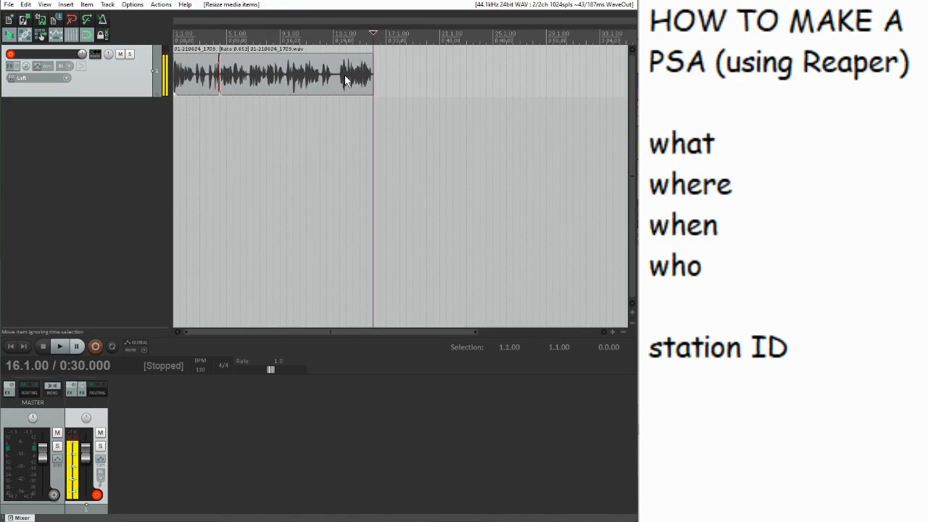
click(348, 81)
mouse_move(373, 75)
mouse_down()
mouse_move(441, 75)
mouse_move(375, 71)
mouse_up()
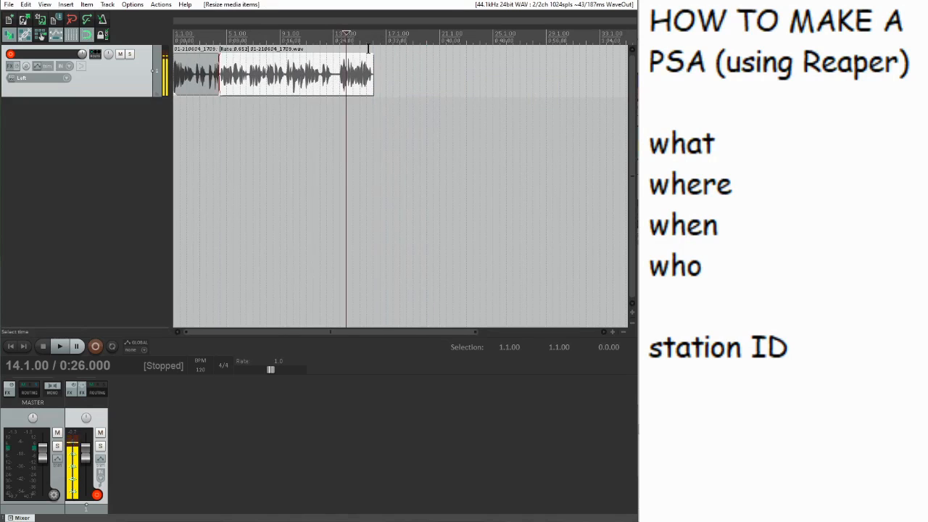
Place the edit cursor at the stretched part's end, at 16.1.00, to check the take's length.
click(368, 48)
scroll(478, 54, up, 6)
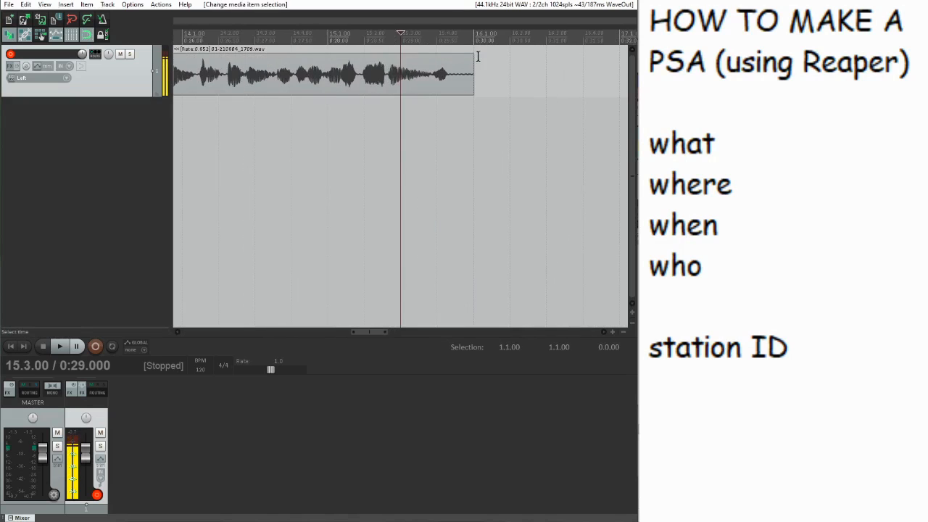
scroll(479, 57, up, 2)
click(540, 47)
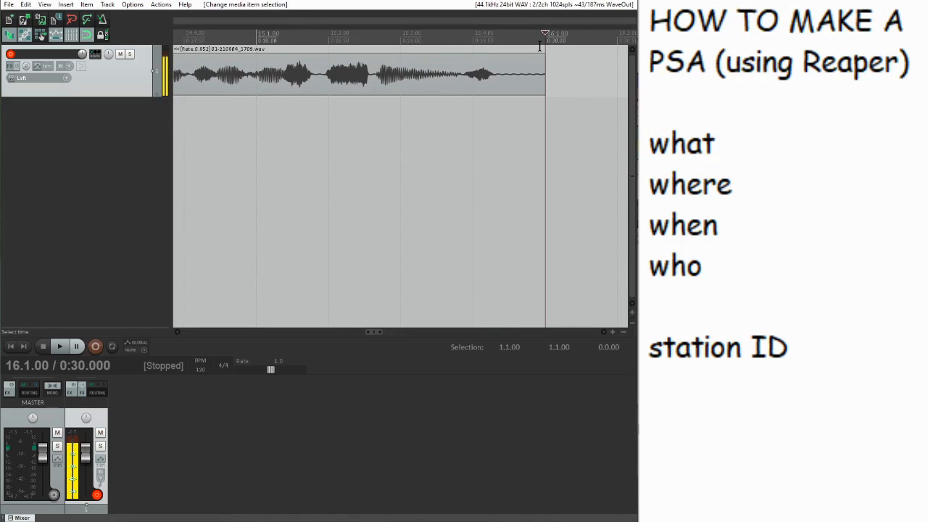
scroll(518, 97, down, 6)
Return to the project start and briefly play back the stretched take.
key(Home)
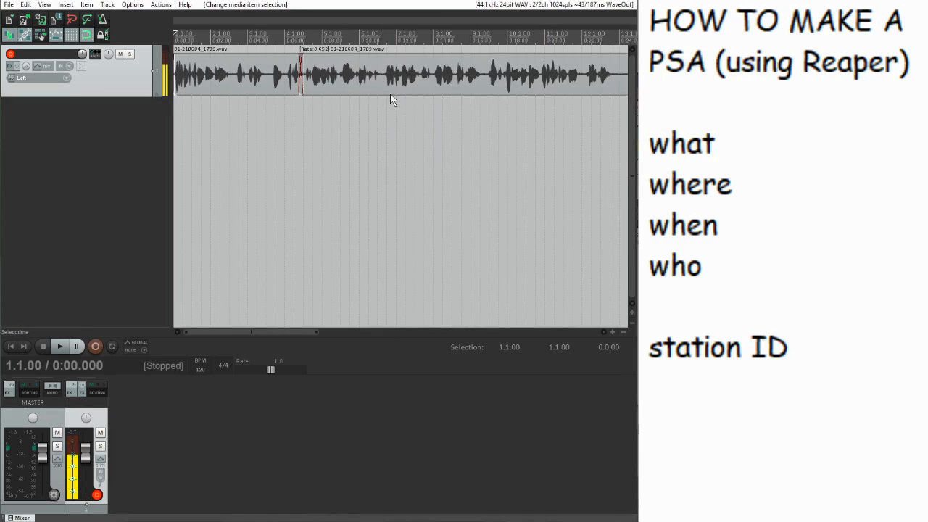
scroll(450, 100, down, 1)
scroll(451, 95, down, 3)
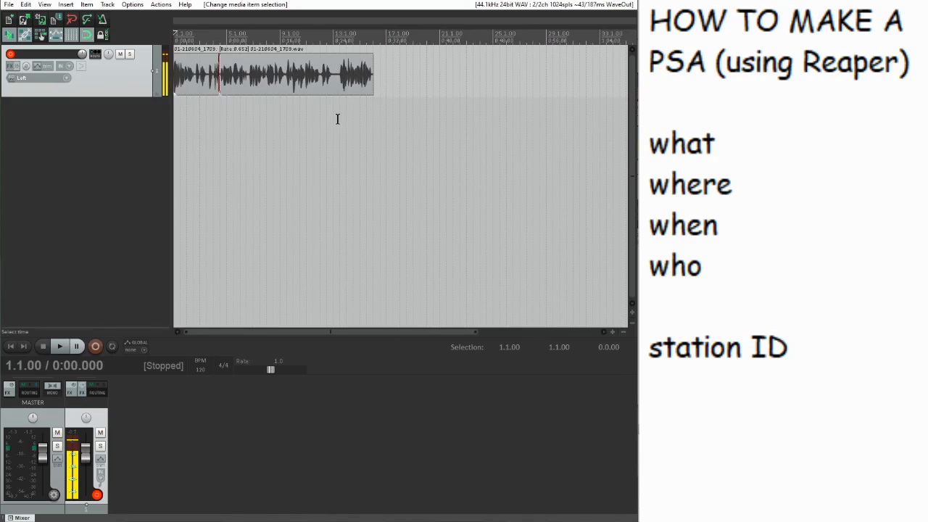
key(space)
key(space)
scroll(229, 87, up, 3)
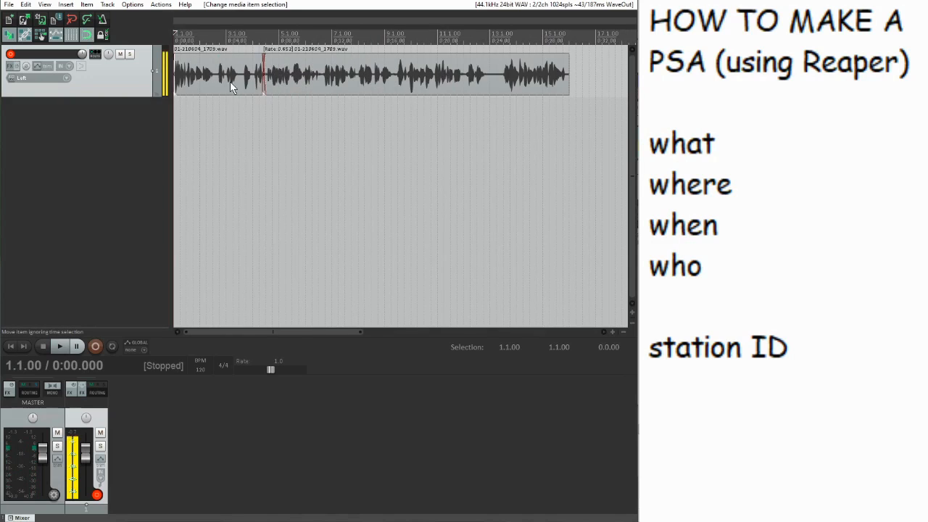
scroll(358, 78, up, 3)
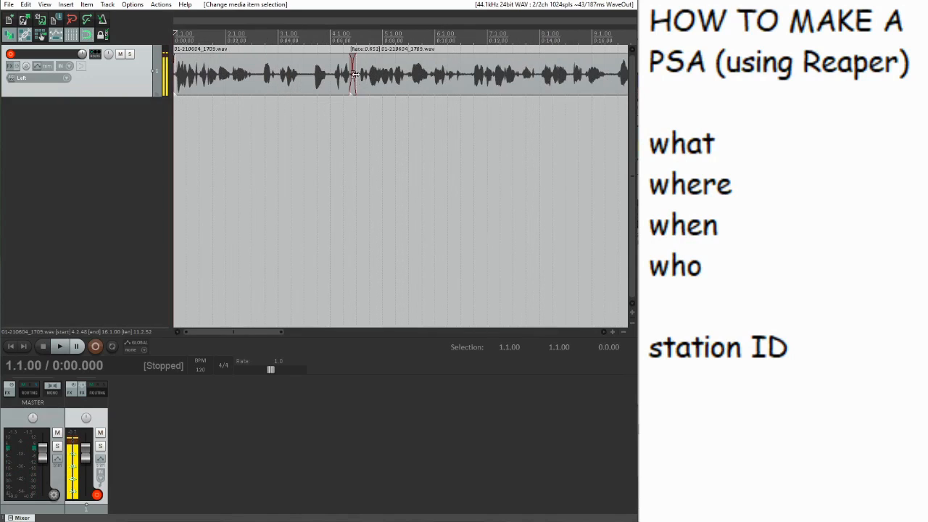
scroll(338, 87, down, 3)
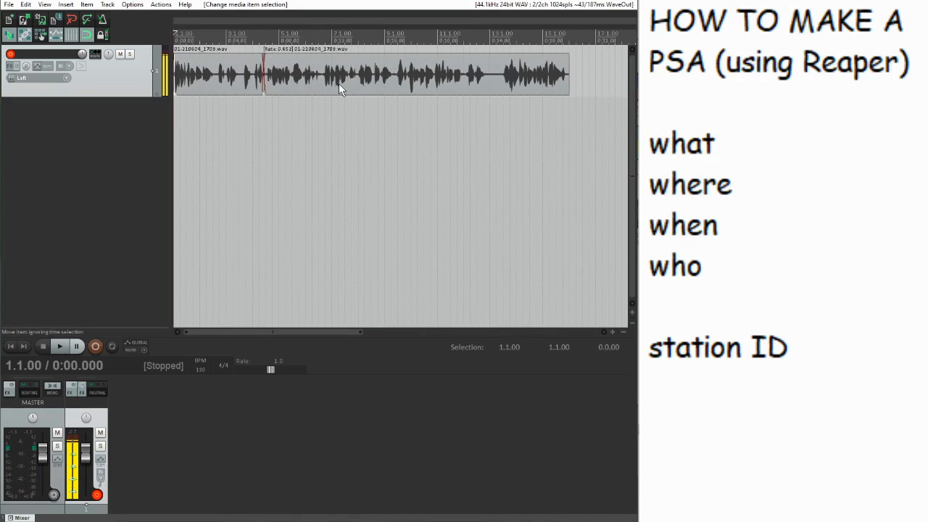